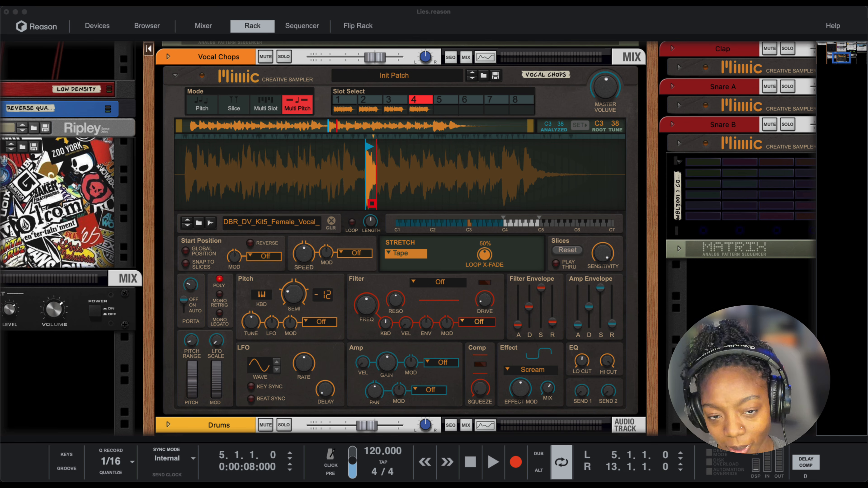
Step: Play the song from the beginning and mute the Drums track
click(468, 465)
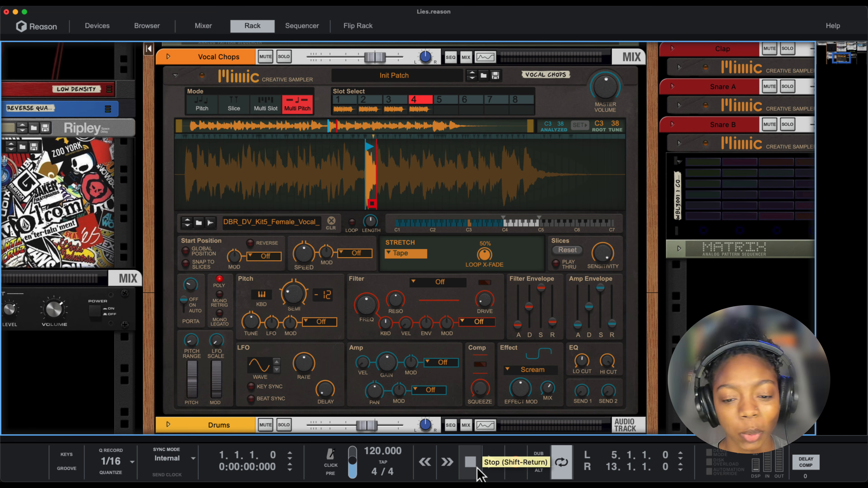
click(495, 466)
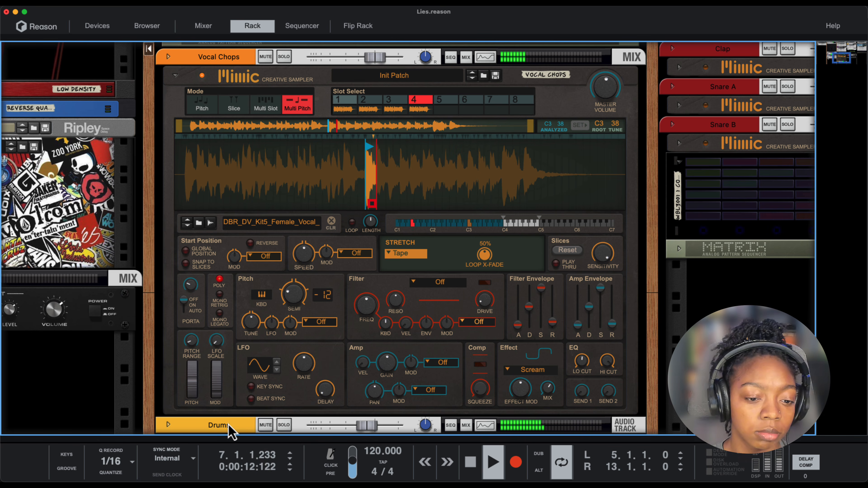
click(265, 425)
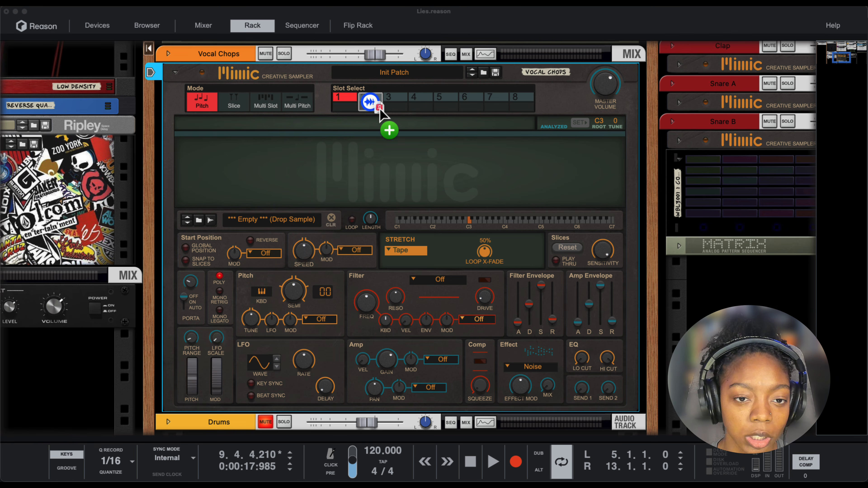
Step: Load the DBR_DV_Kit3_Female_Drop vocal sample into slots 1 to 4 of the Vocal Chops sampler and set the mode to Multi Pitch
mouse_move(365, 103)
mouse_down()
mouse_move(344, 99)
mouse_move(352, 107)
mouse_up()
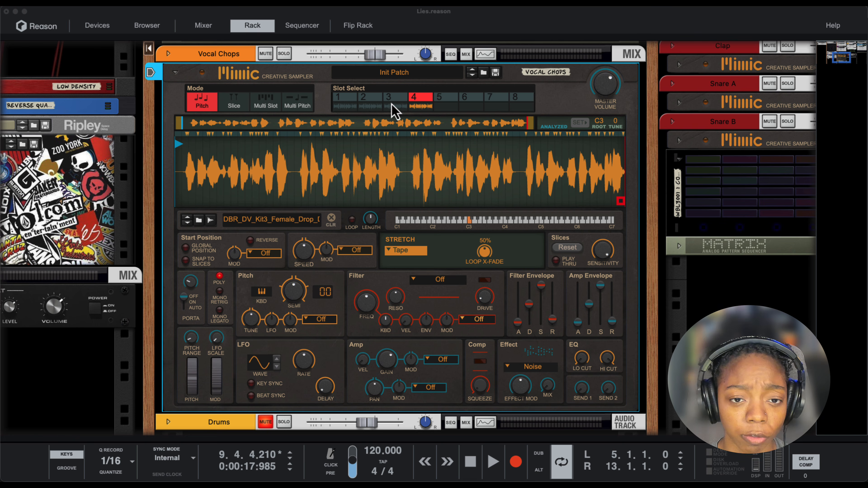
click(296, 102)
Step: Show the On-screen Piano Keys and move them clear of the sampler's waveform display
key(F4)
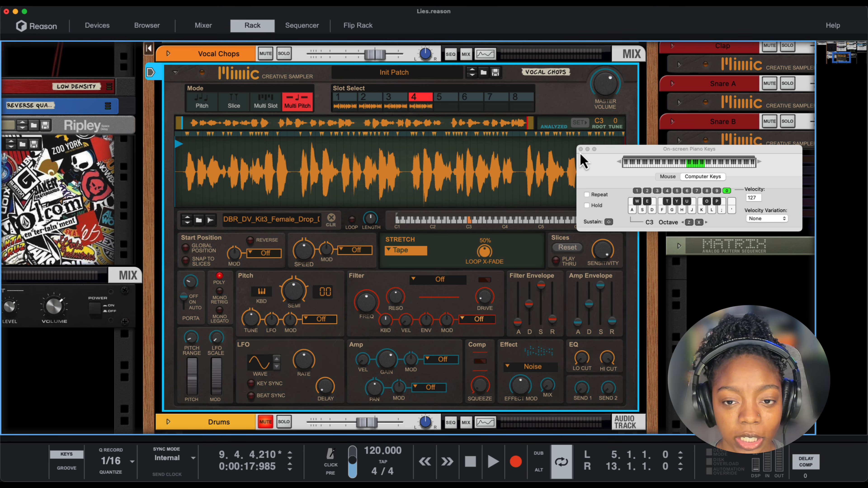
drag(600, 152, 597, 274)
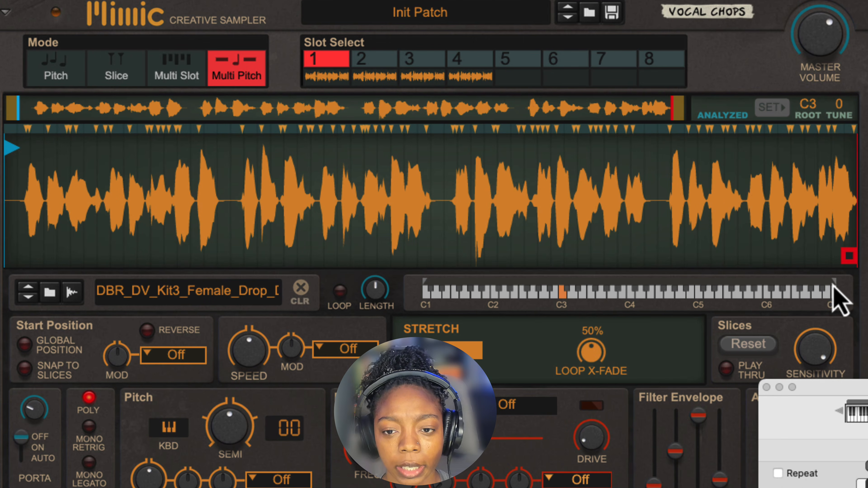
Step: Limit the key ranges of slots 1 to 4 to one octave each, running consecutively from C1 to C5
drag(832, 288, 504, 303)
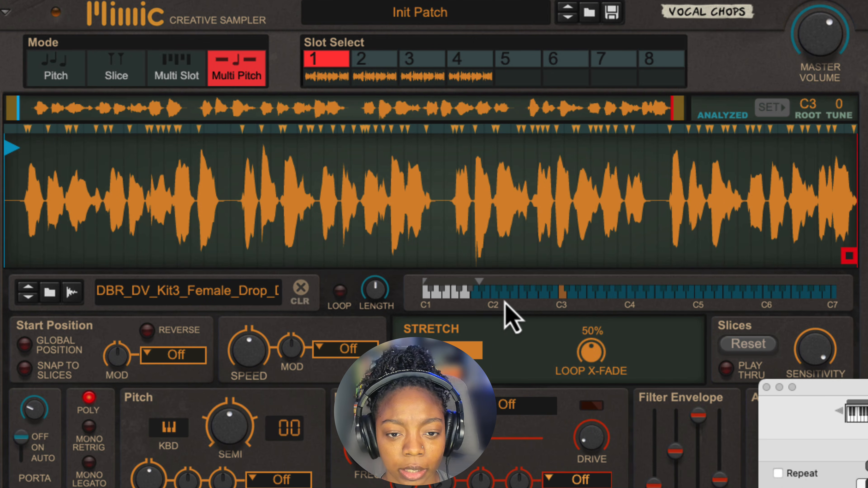
click(408, 62)
click(365, 62)
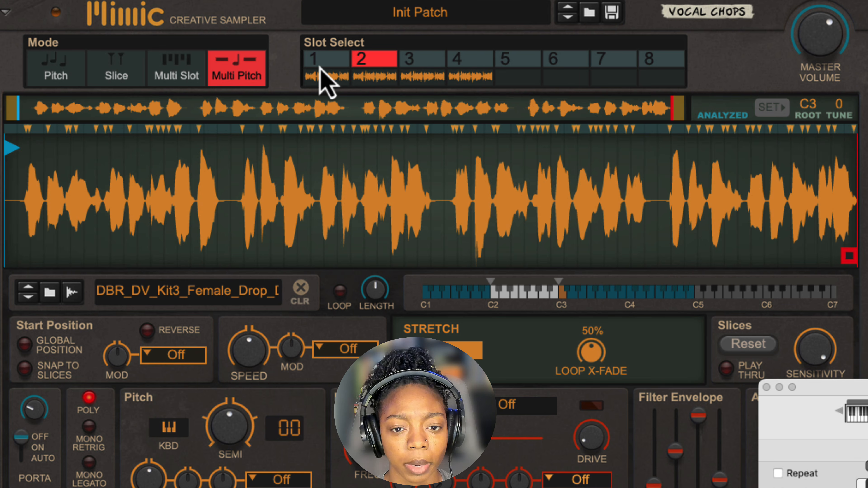
Step: Set slot 1's start and end markers tightly around the first short vocal hit after the sample's first pause
click(327, 68)
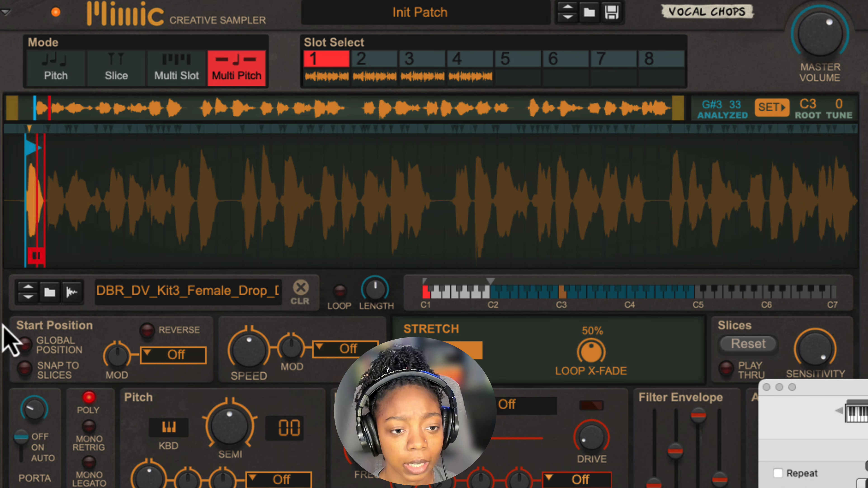
mouse_move(34, 263)
mouse_down()
mouse_move(226, 254)
mouse_move(206, 262)
mouse_up()
drag(27, 164, 197, 197)
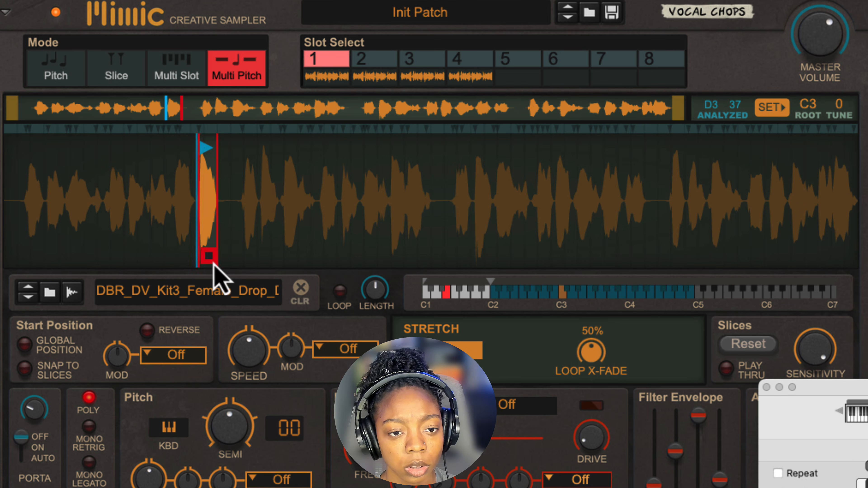
drag(213, 268, 249, 268)
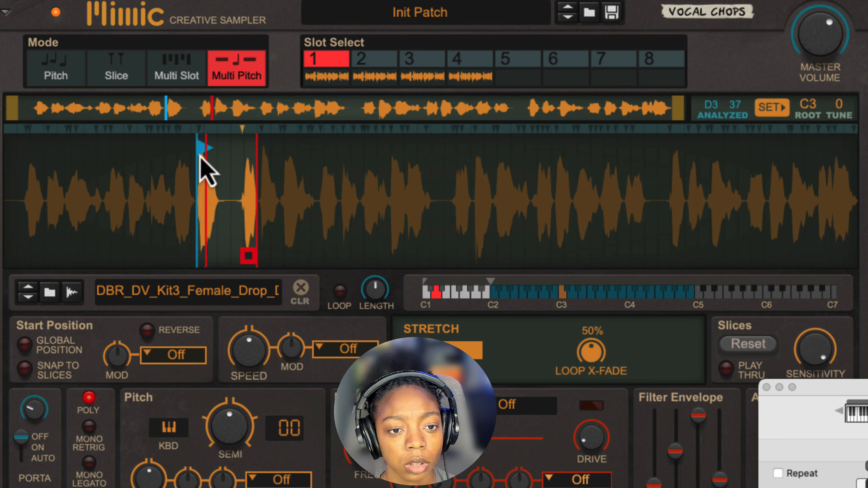
scroll(204, 171, up, 3)
scroll(242, 155, up, 4)
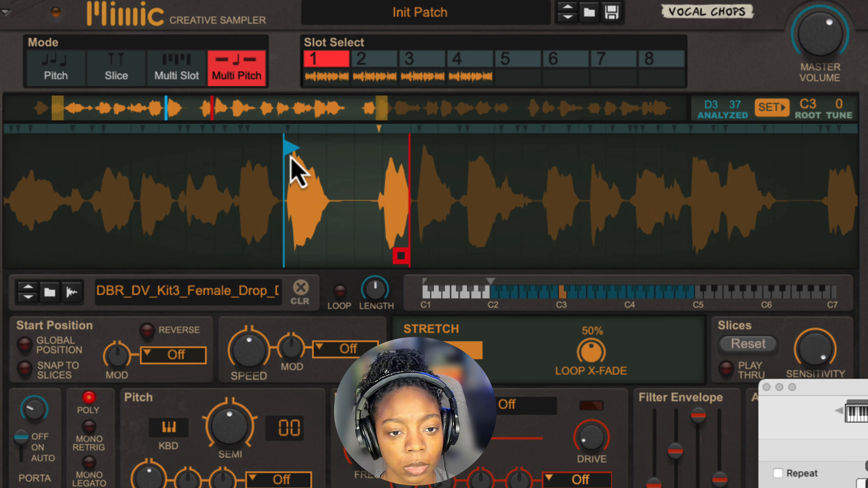
mouse_move(366, 154)
mouse_down()
mouse_move(492, 211)
mouse_move(491, 203)
mouse_up()
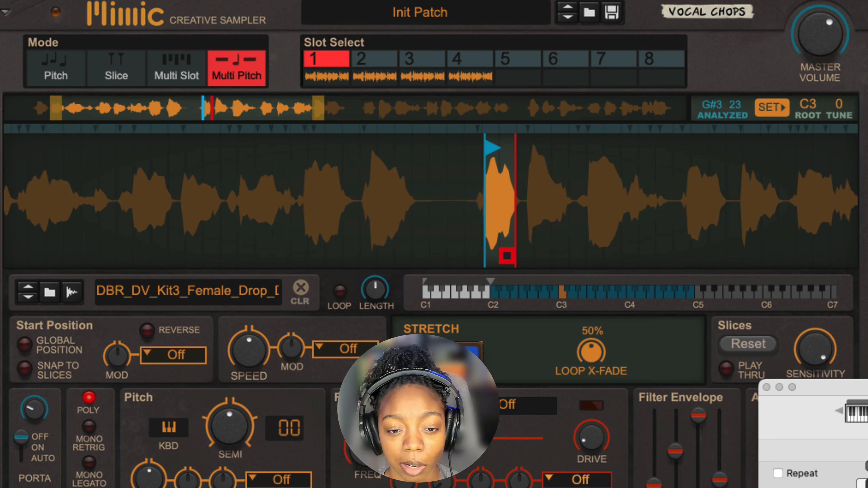
Step: Compare the Melody, Advanced and Vocal stretch types on slot 1, and set it to Advanced
click(441, 350)
click(444, 393)
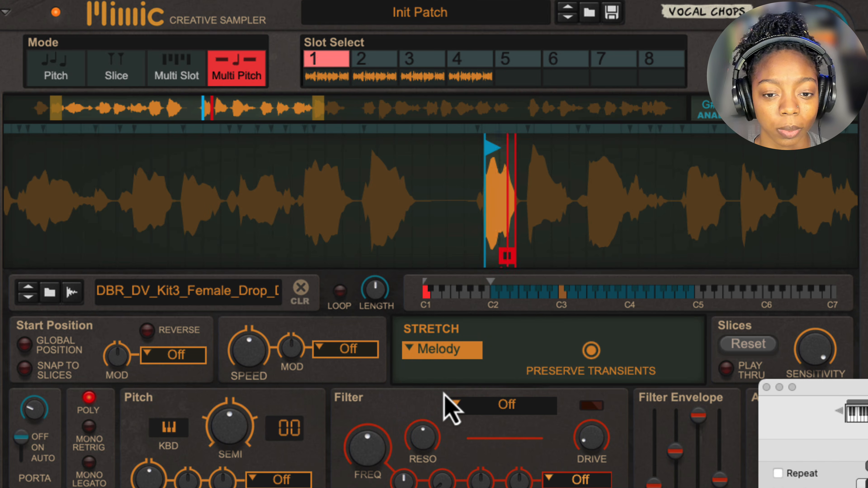
click(419, 352)
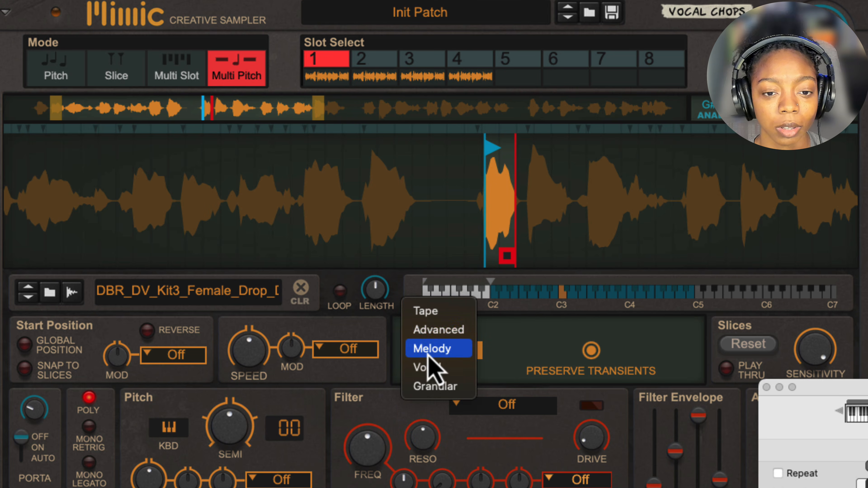
click(441, 332)
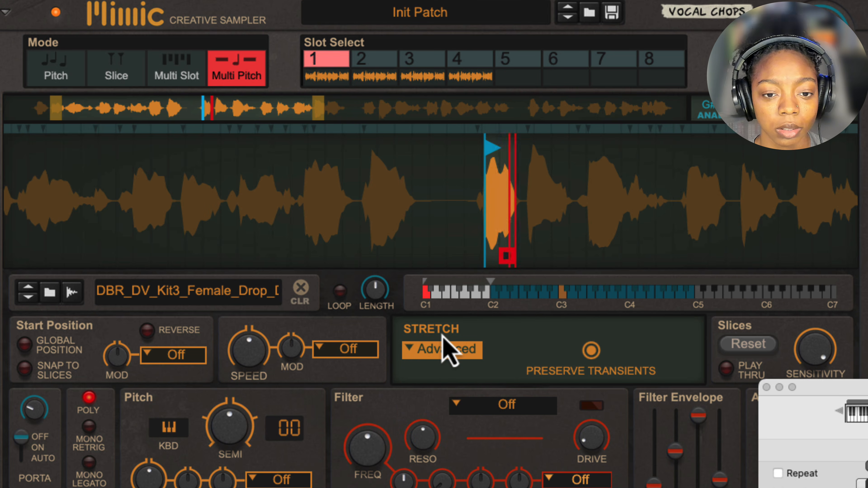
click(424, 355)
click(431, 389)
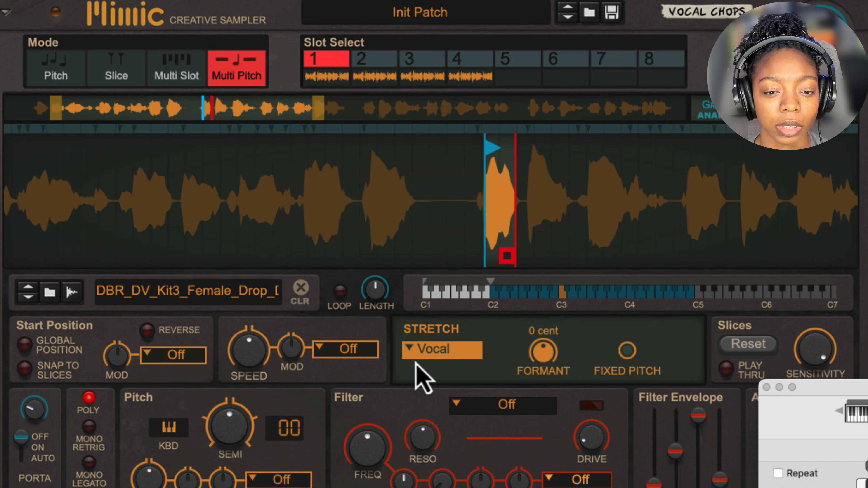
click(418, 354)
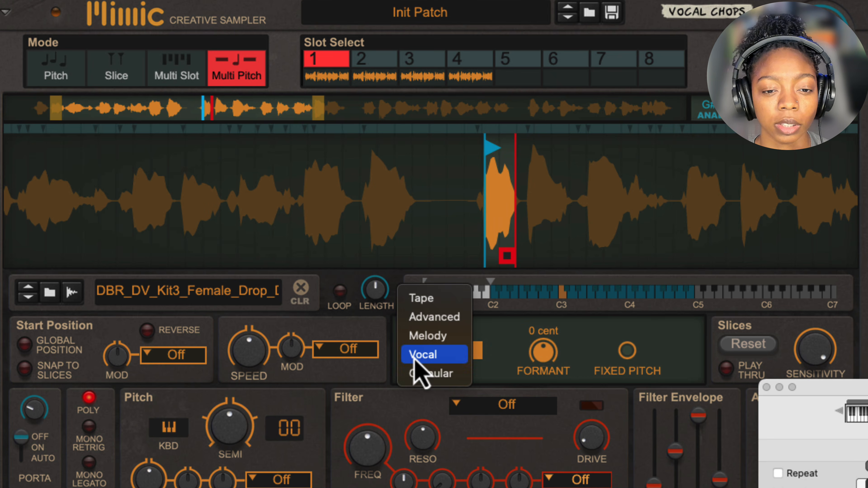
click(436, 320)
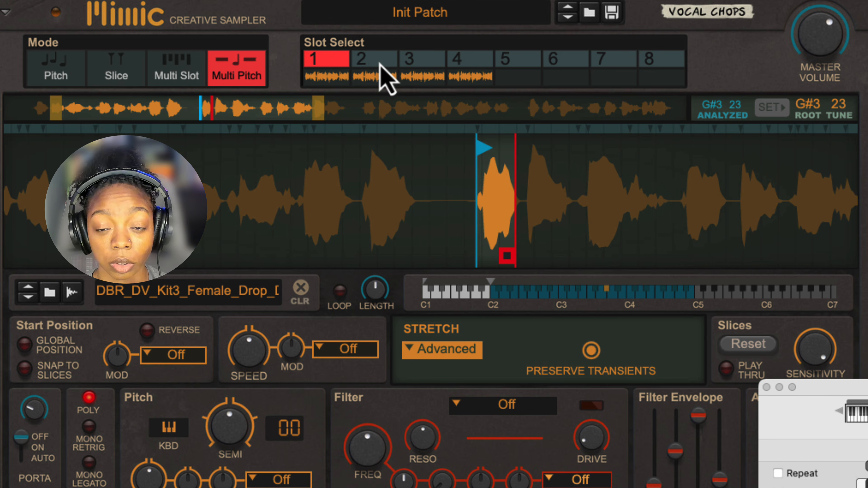
Step: Trim slot 2 to the third vocal hit after the first pause and set its root key to the analyzed A3, tune 8
click(380, 67)
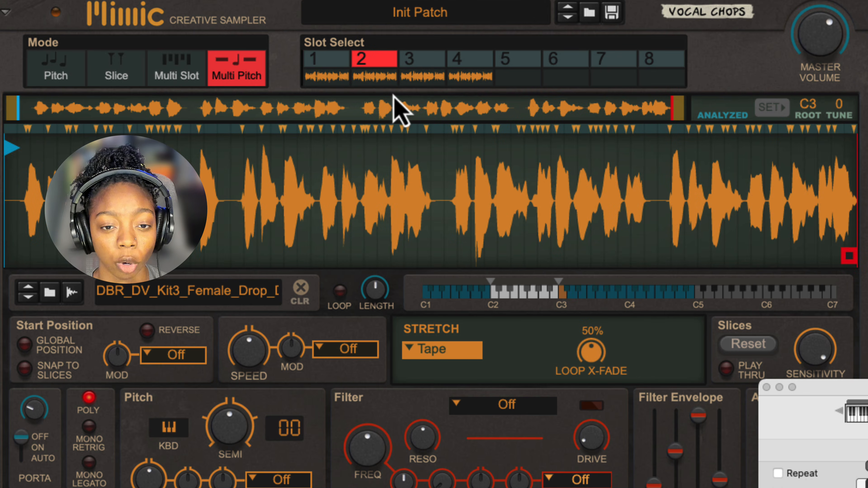
drag(9, 152, 73, 150)
drag(136, 174, 248, 188)
click(771, 108)
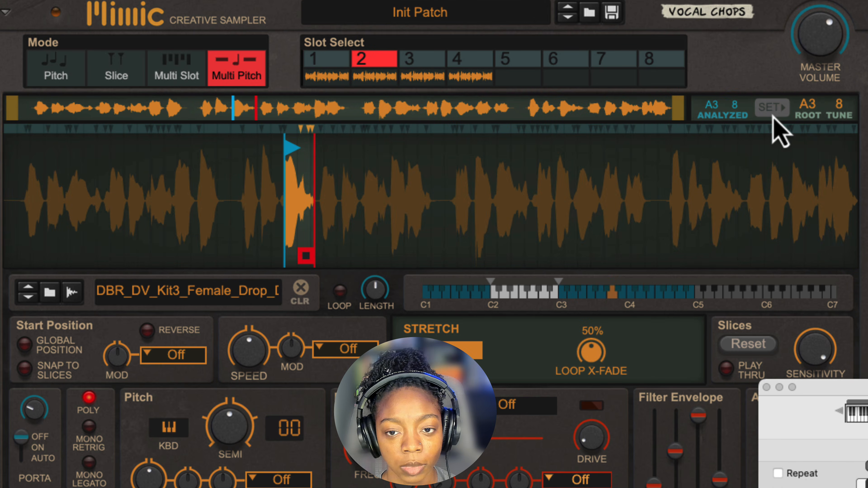
Step: Trim slot 3 to the second vocal hit after the second pause and set its root key to the analyzed F#3, tune -32
click(428, 63)
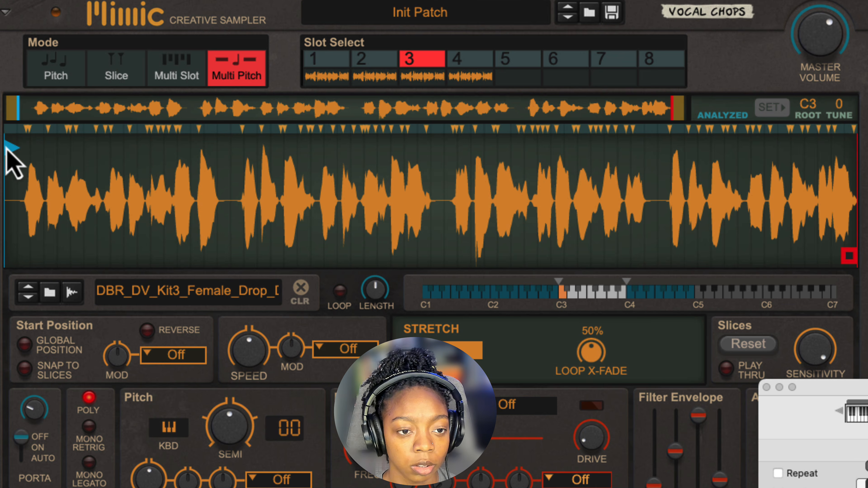
mouse_move(14, 164)
mouse_down()
mouse_move(459, 242)
mouse_move(494, 270)
mouse_up()
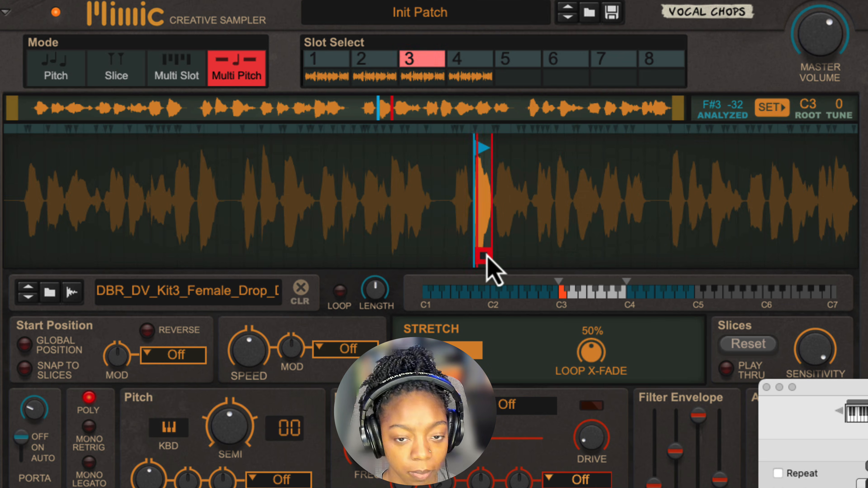
click(771, 109)
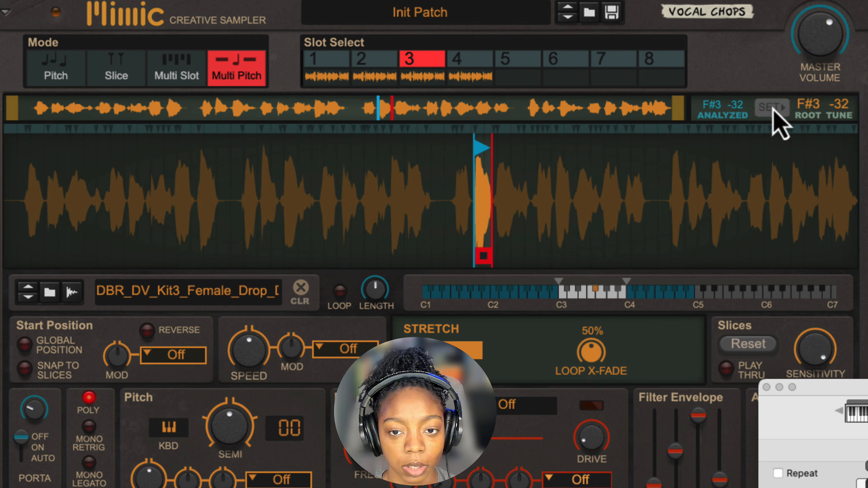
Step: Trim slot 4 to a short vocal hit near the sample's end and set its root key to the analyzed A3, tune 43
click(490, 70)
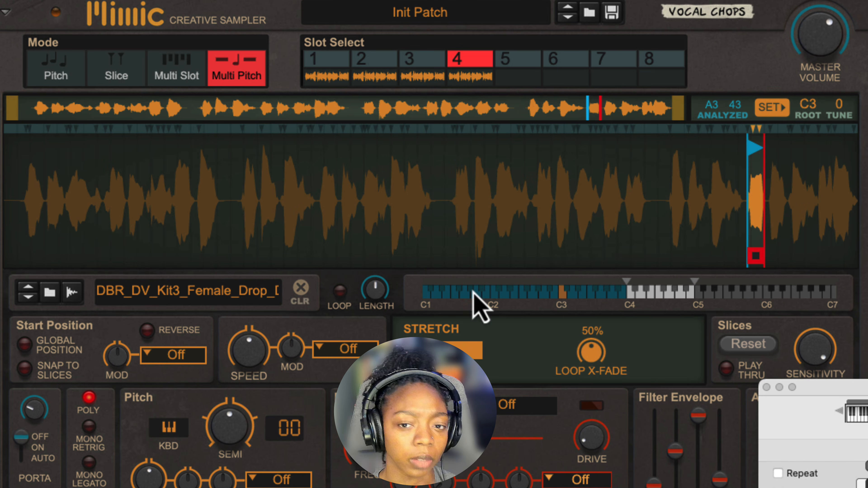
click(773, 112)
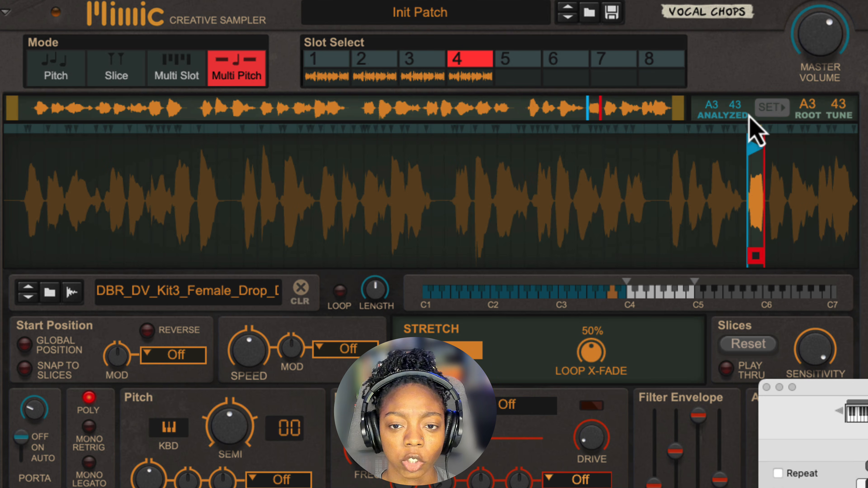
Step: Review the chop, key range and root pitch of each of the four slots in turn
click(422, 67)
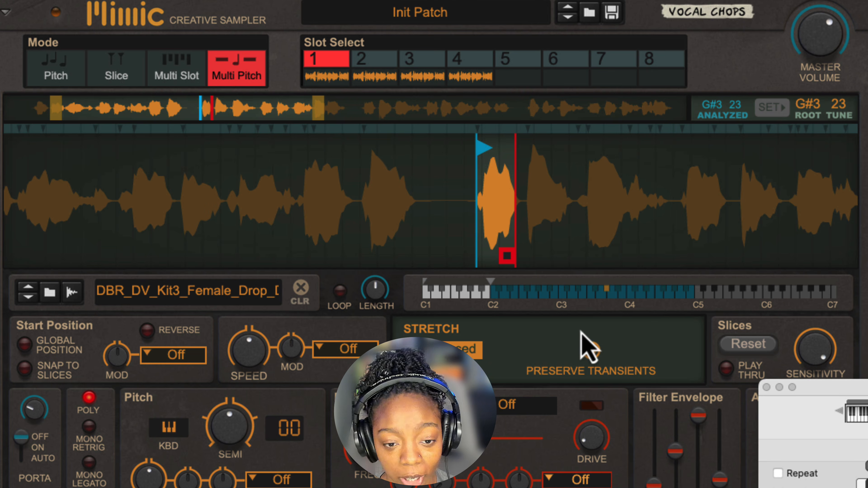
click(393, 73)
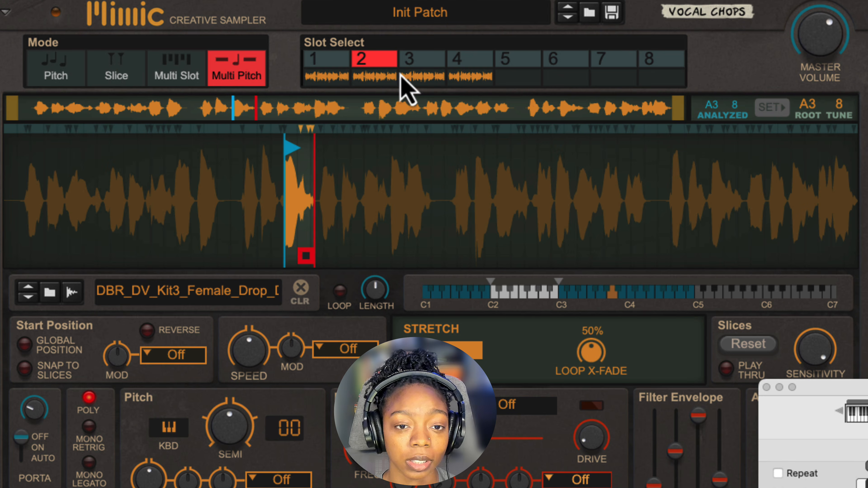
click(424, 73)
click(466, 73)
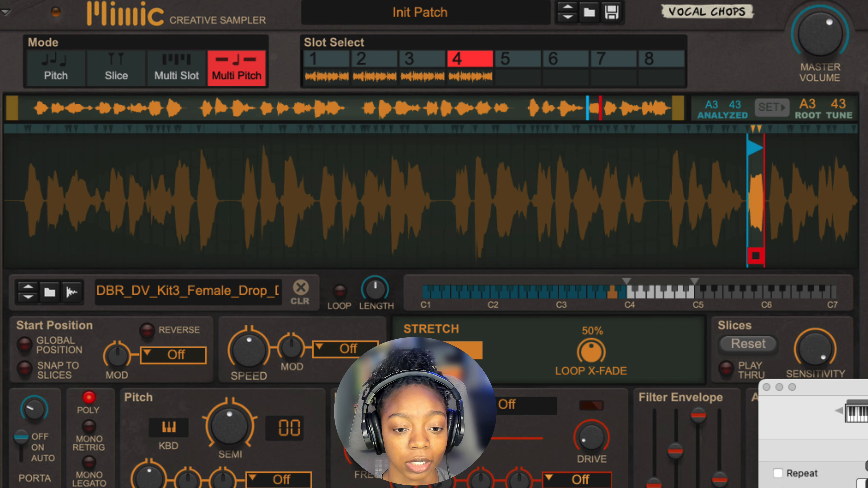
Step: Turn the Amp gain of slots 1, 2 and 3 down to -∞ dB
click(341, 84)
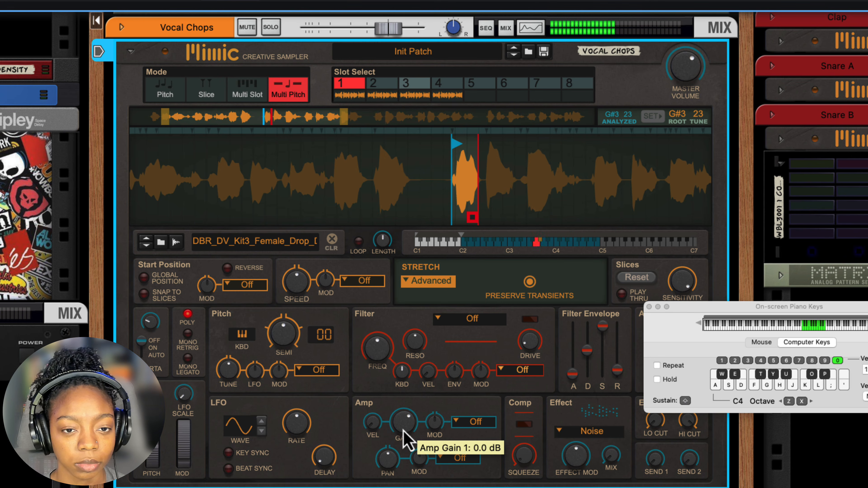
drag(406, 439, 405, 448)
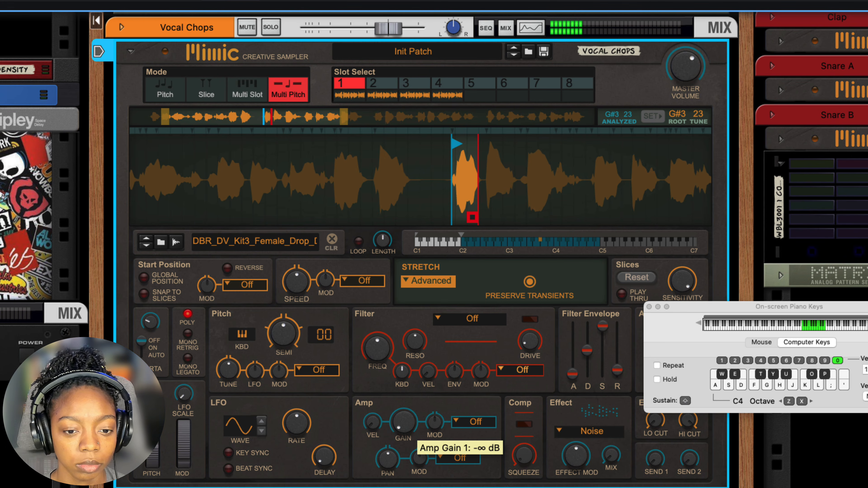
click(380, 88)
drag(411, 424, 411, 471)
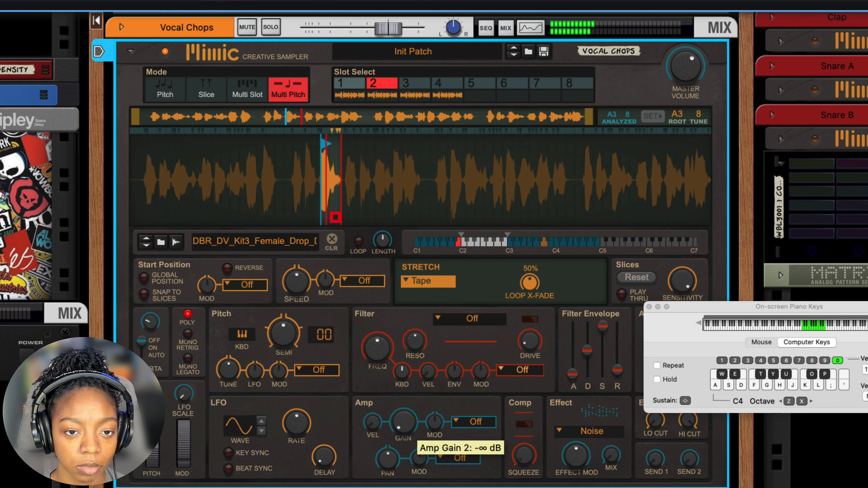
click(444, 85)
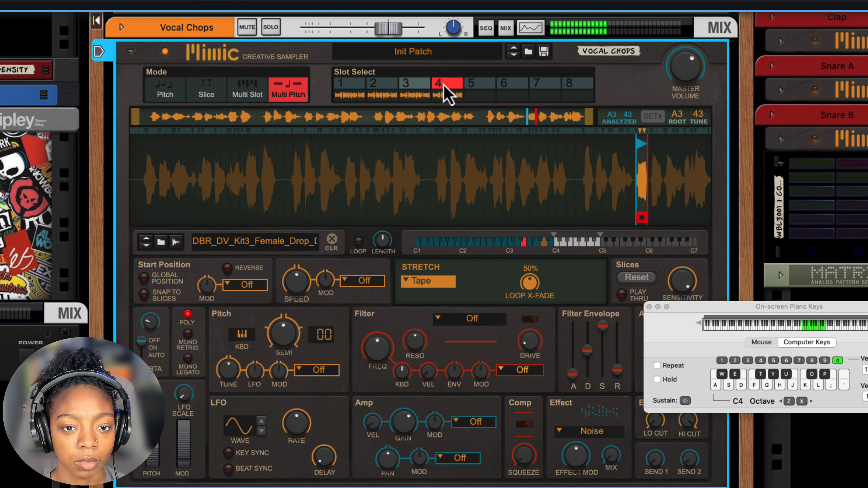
click(418, 90)
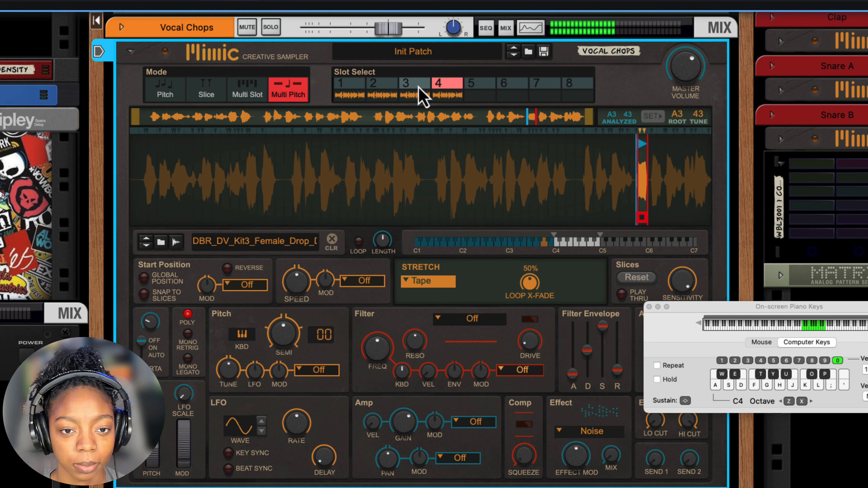
drag(407, 429, 406, 474)
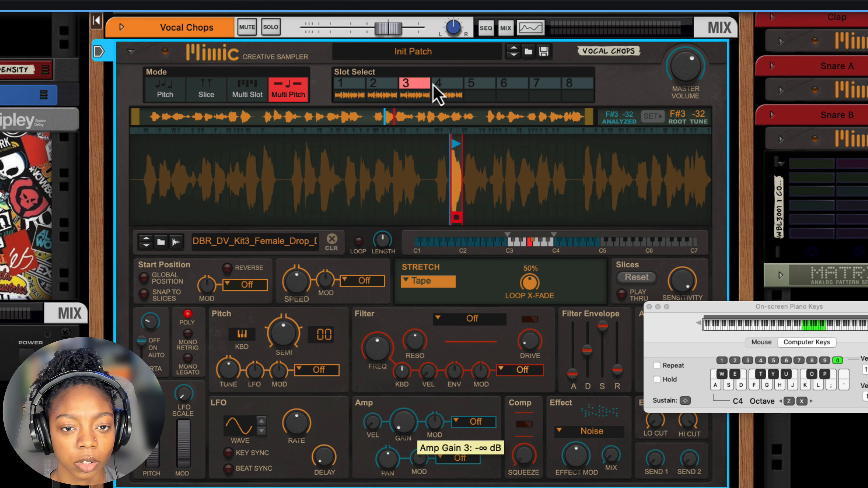
Step: Modulate slot 4's stretch speed with the LFO, sync the LFO to the beat, and raise the speed modulation amount
click(441, 87)
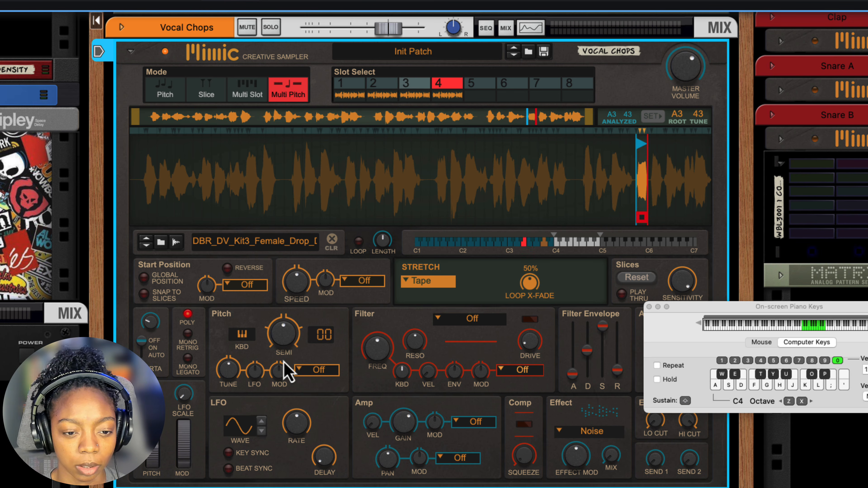
drag(283, 348, 279, 335)
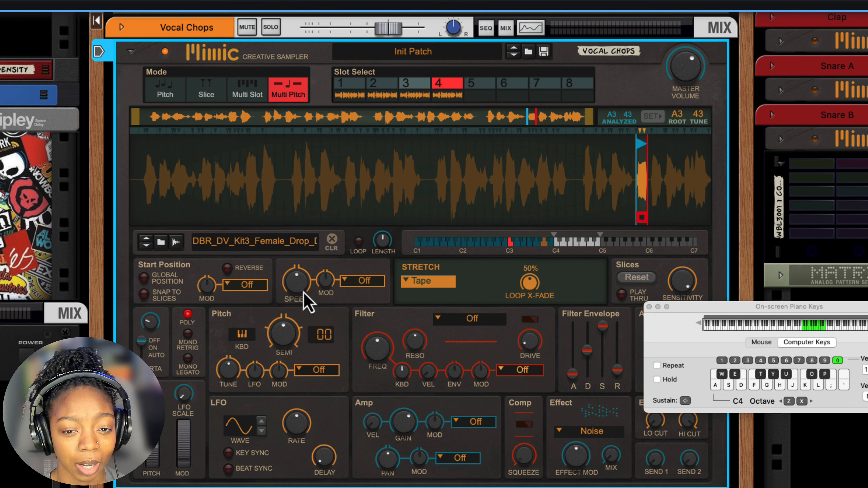
click(363, 281)
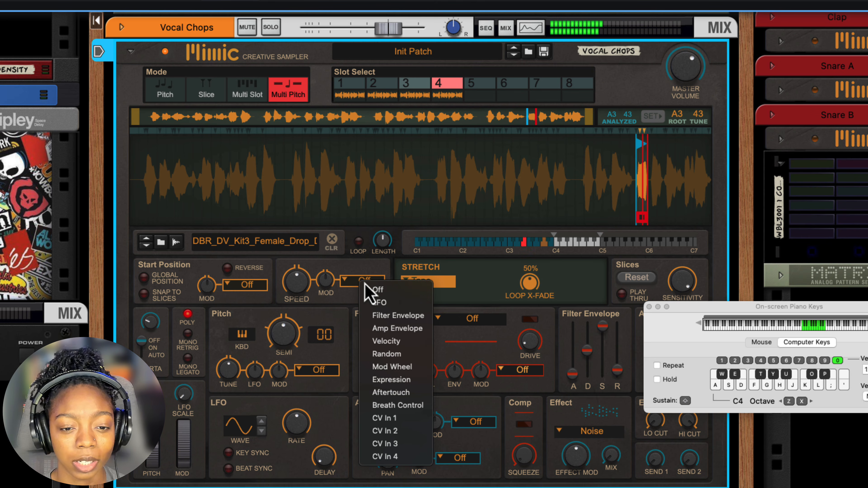
click(379, 303)
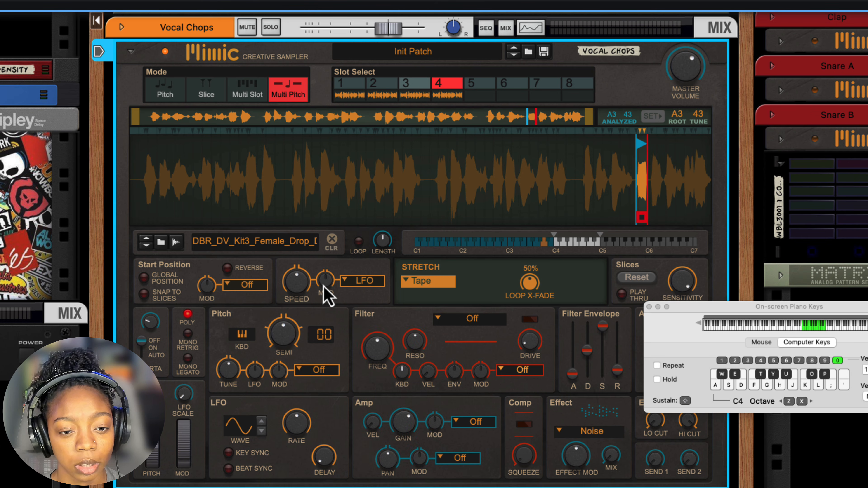
click(228, 469)
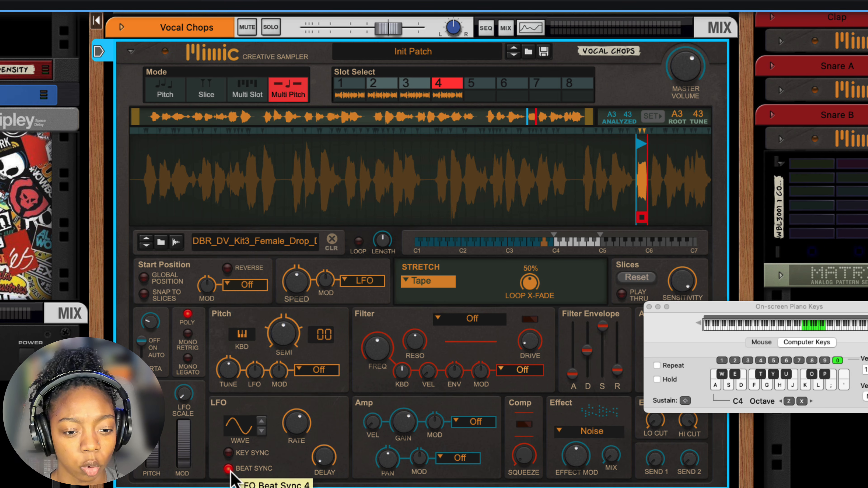
drag(291, 437, 293, 445)
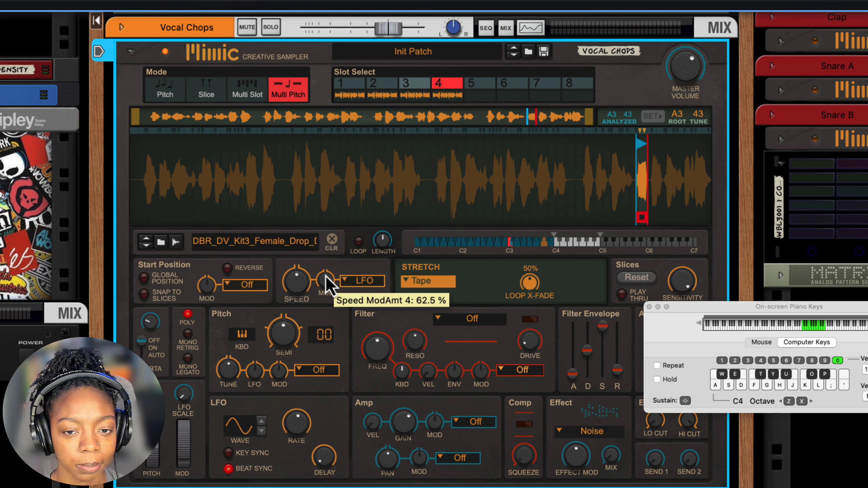
drag(326, 280, 325, 280)
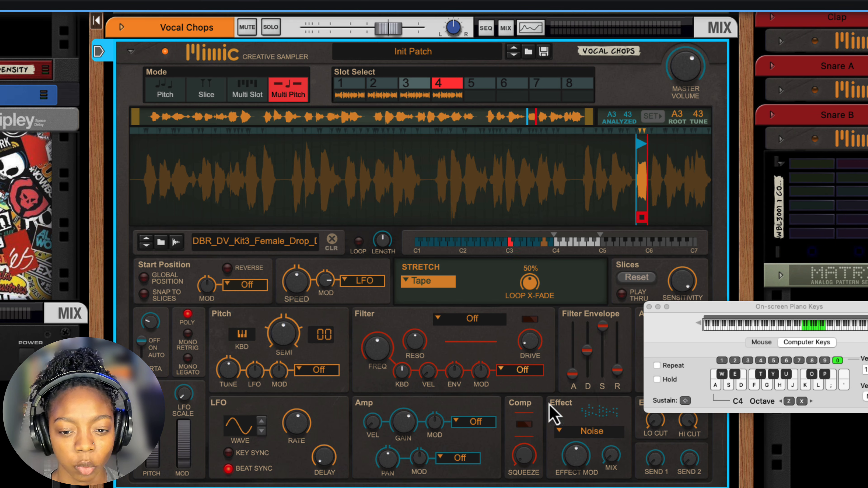
Step: Change slot 4's effect to Scream and raise its effect mix
click(580, 431)
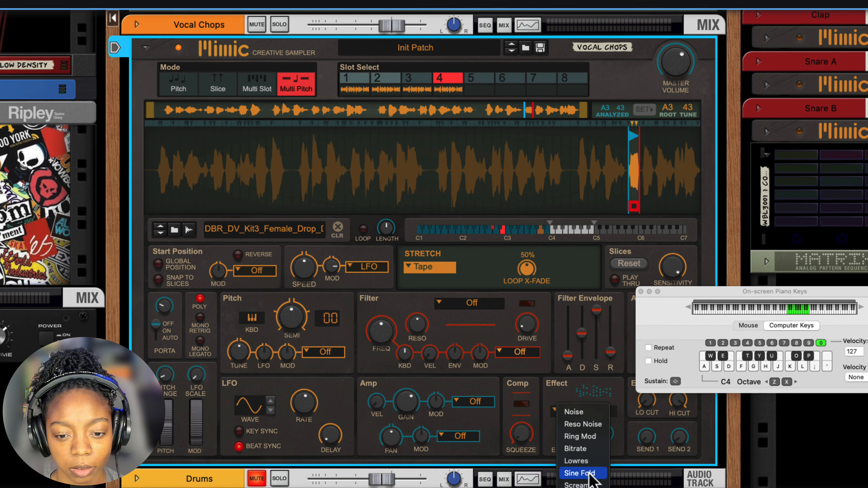
click(583, 485)
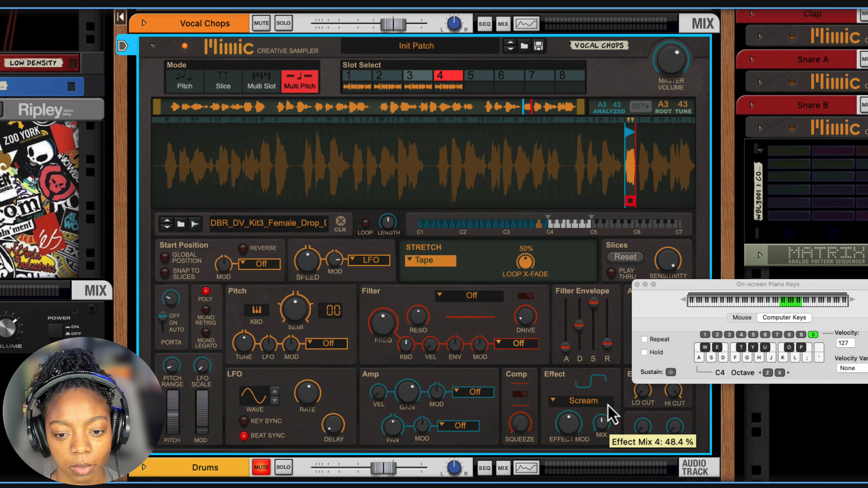
drag(612, 415, 614, 408)
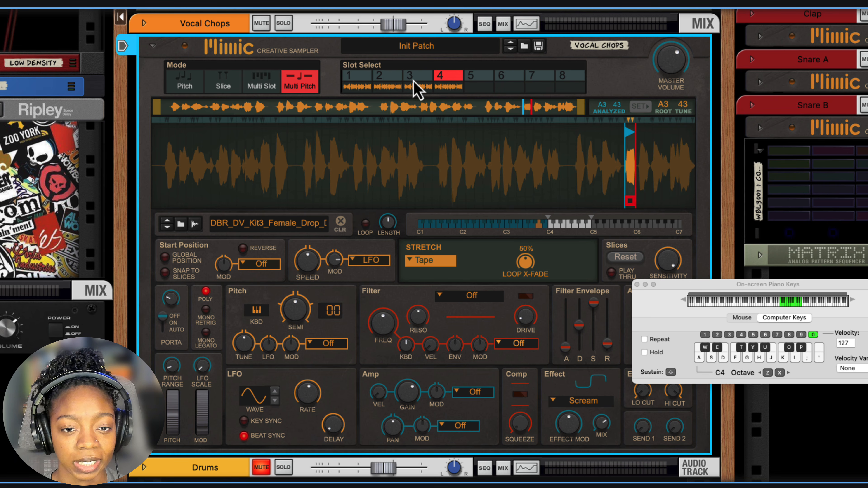
Step: Change slot 3's effect to Ring Mod and turn up its effect mix
click(416, 87)
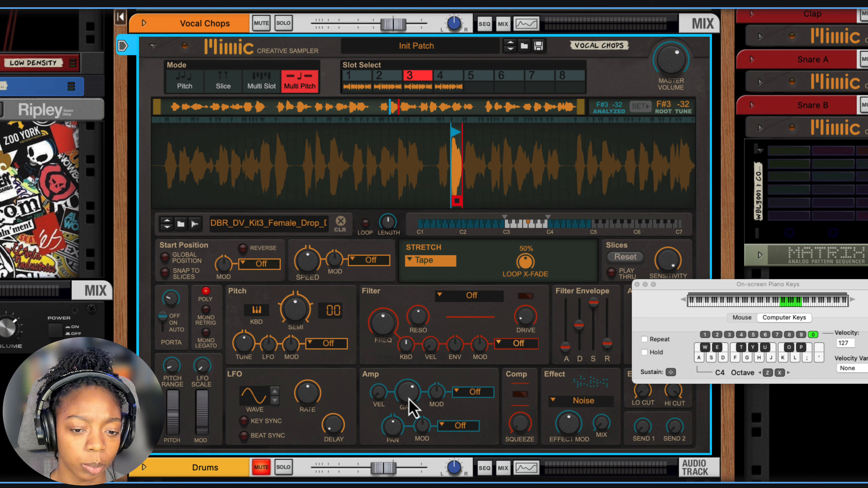
key(space)
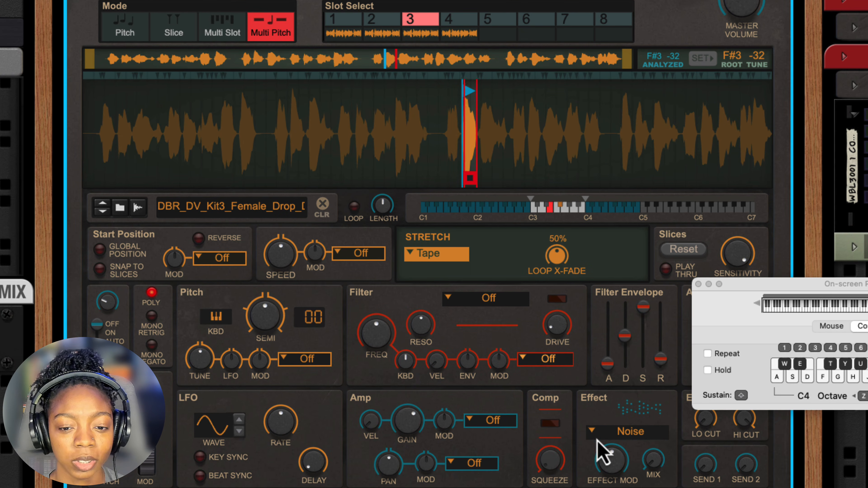
click(598, 436)
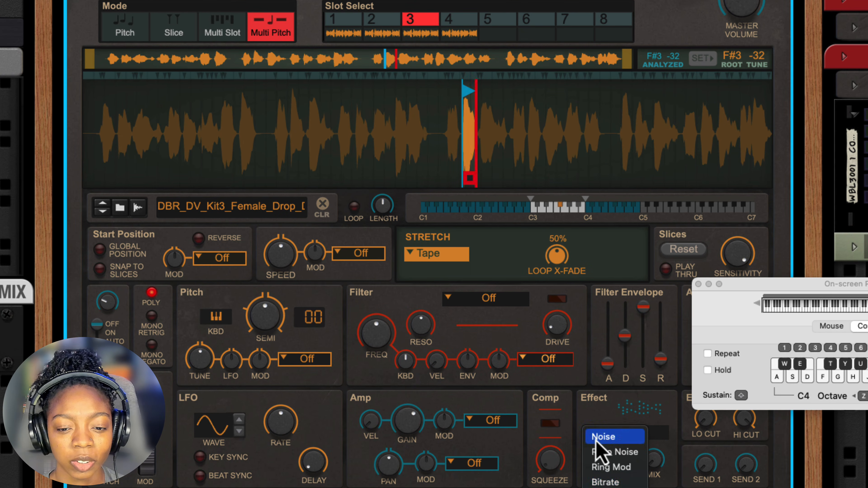
click(610, 467)
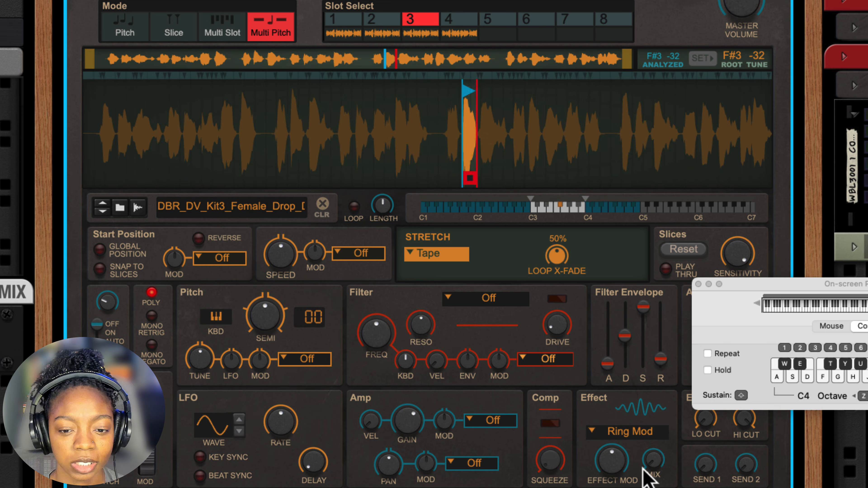
mouse_move(651, 465)
mouse_down()
mouse_move(660, 458)
mouse_move(645, 465)
mouse_up()
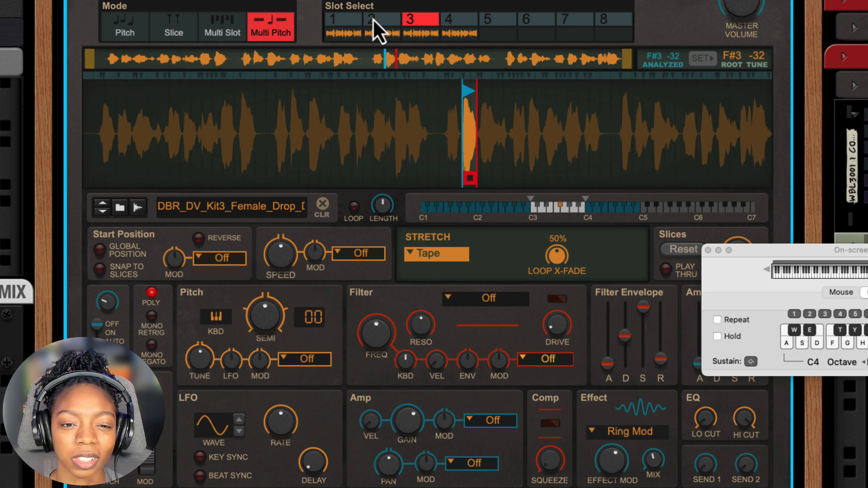
Step: Try the Vocal and Melody stretch types on slot 2 and settle on Advanced
click(379, 27)
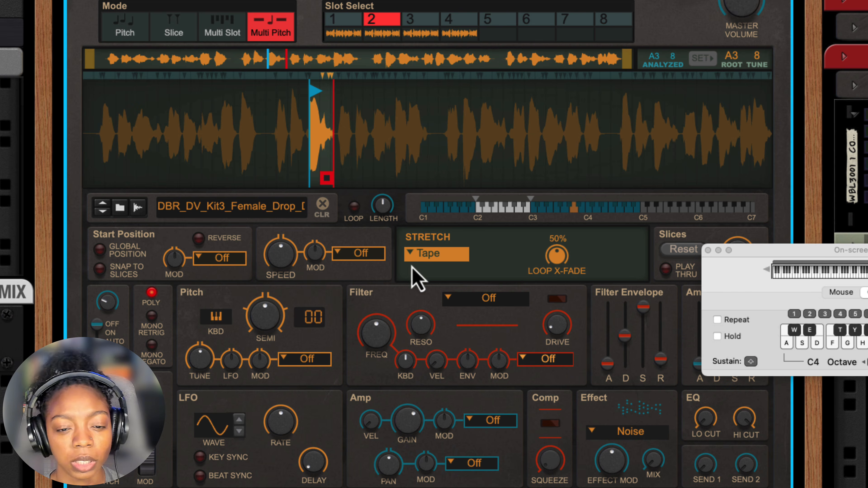
click(412, 257)
click(426, 302)
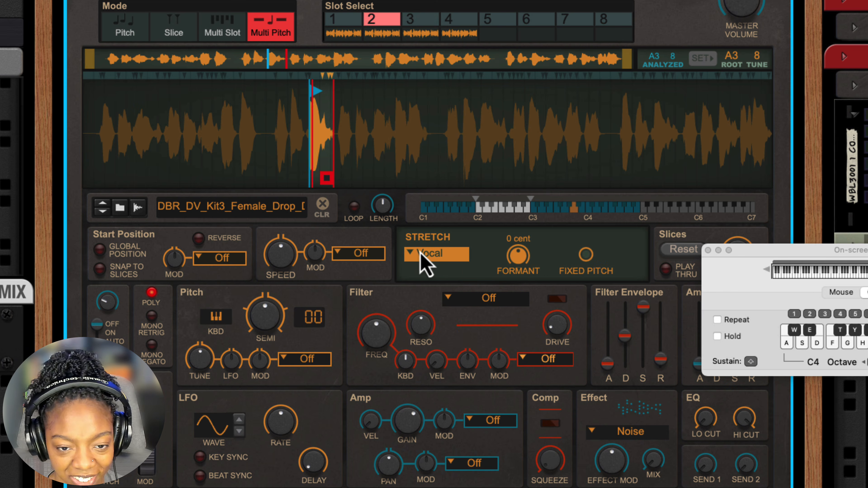
click(423, 258)
click(430, 236)
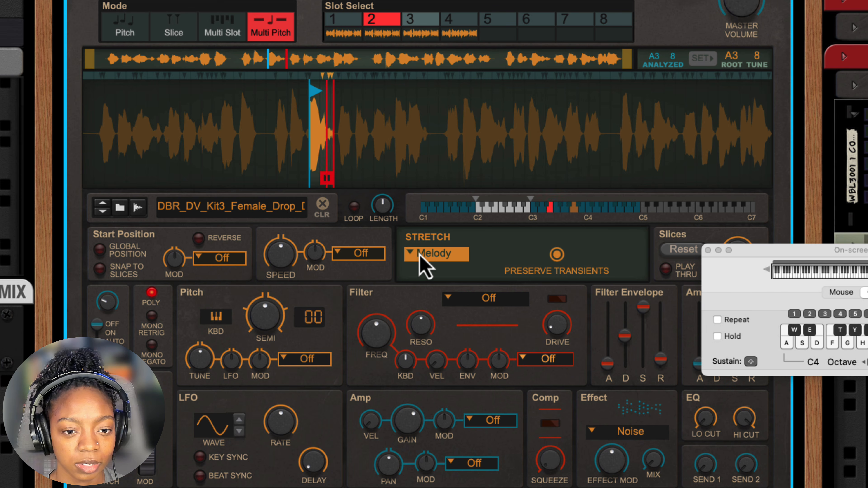
click(420, 257)
click(425, 240)
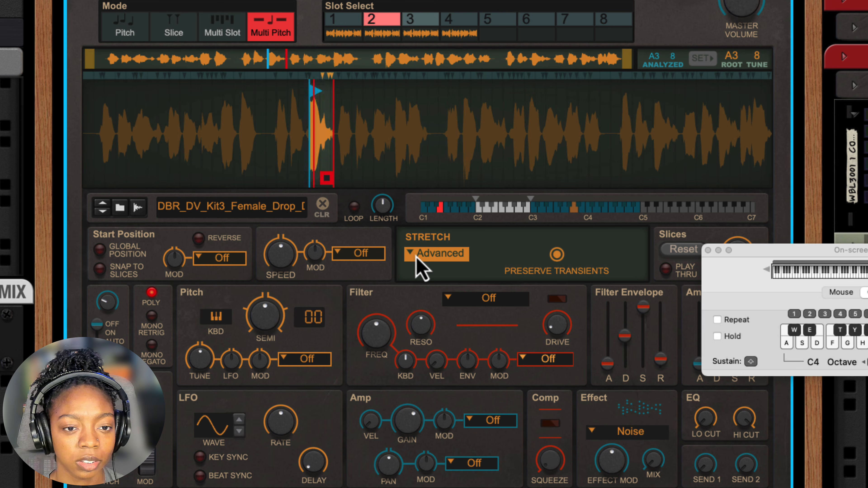
Step: Play several notes in slot 2's C2 octave to audition the Advanced stretch on the chop
key(a)
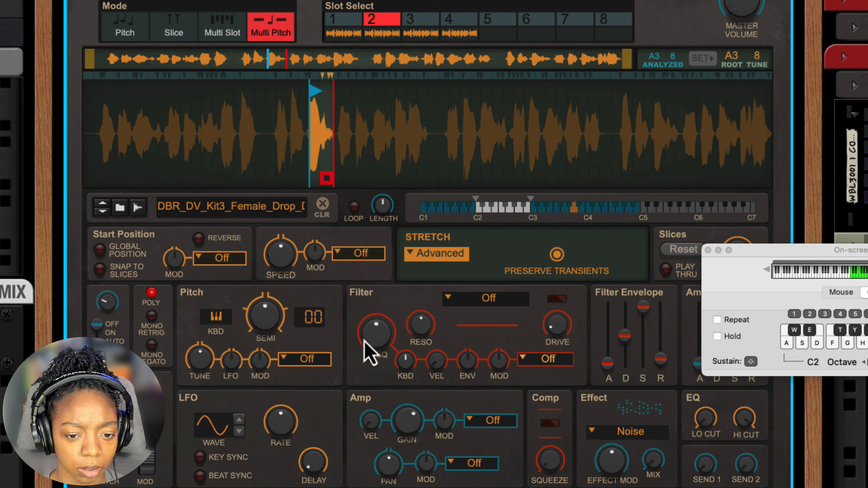
key(a)
key(f)
key(s)
key(d)
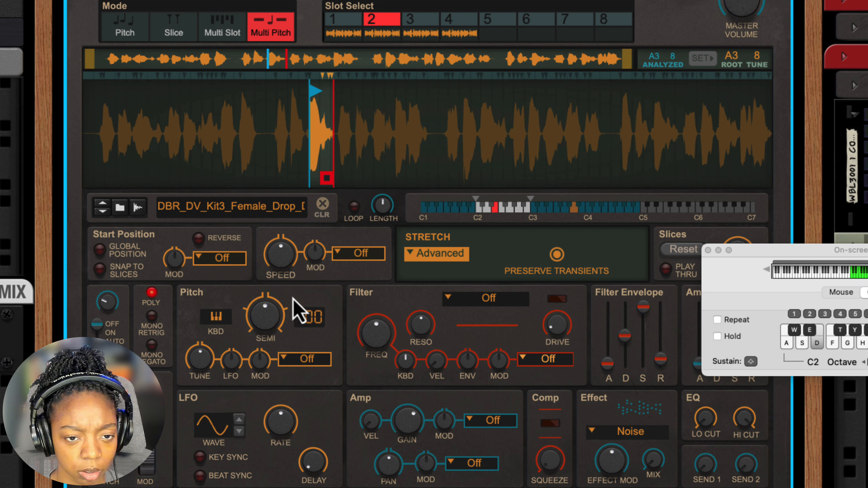
key(s)
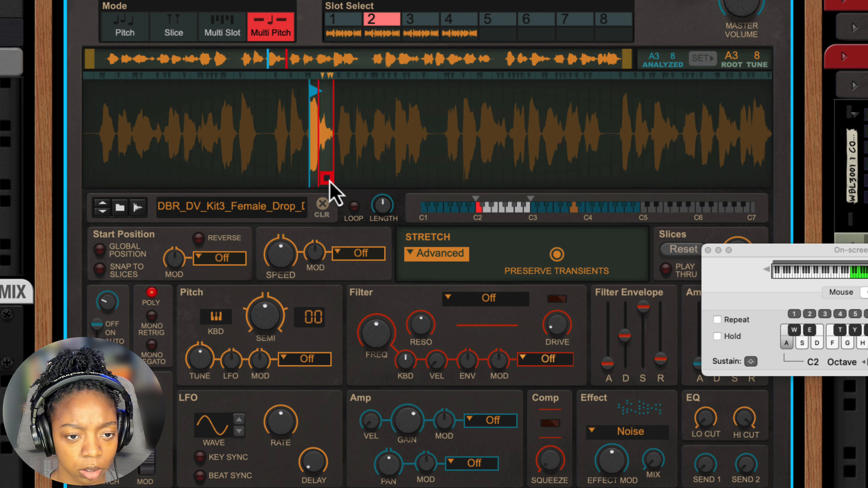
key(a)
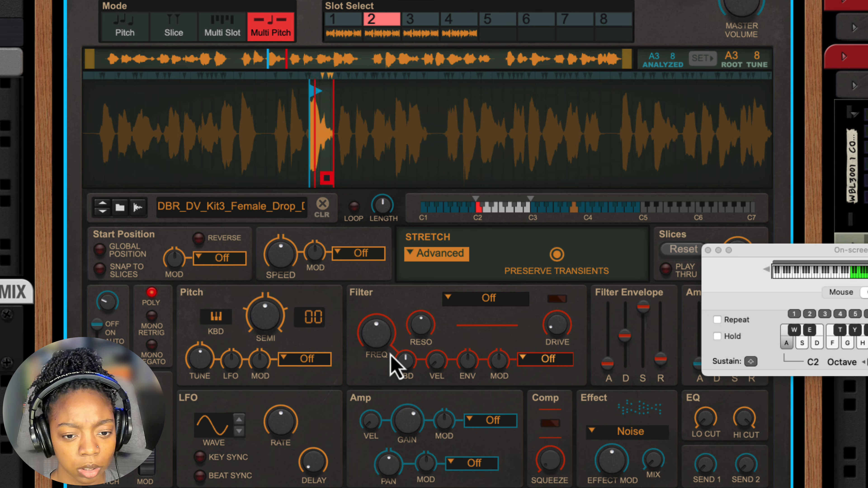
Step: Apply an LP 24 filter to slot 2 and raise the filter drive to 67.8 %, auditioning it with low notes
click(488, 302)
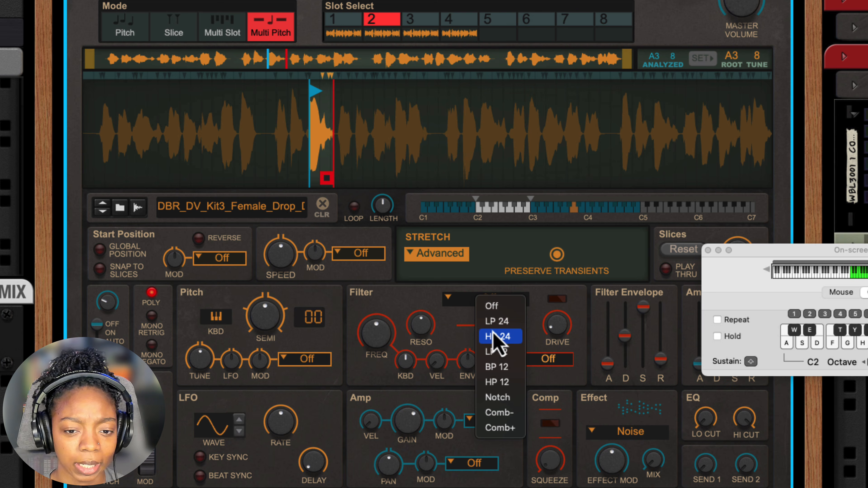
click(496, 321)
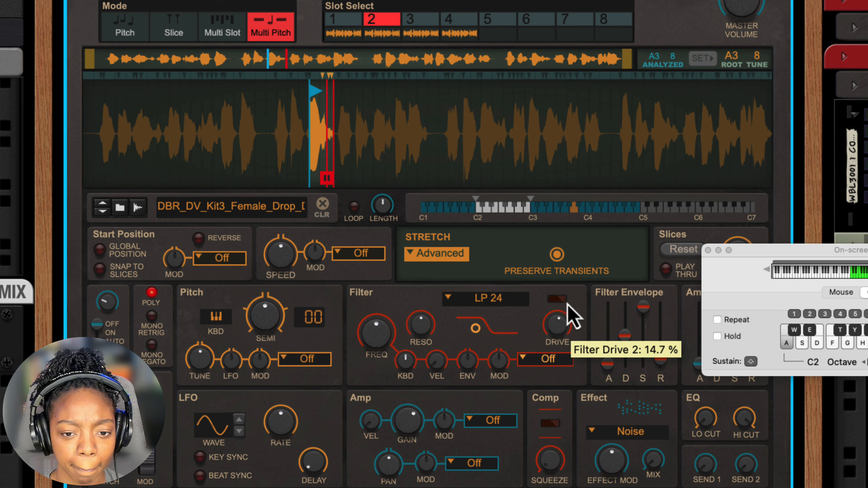
key(a)
key(a)
key(a)
drag(566, 303, 569, 297)
key(a)
key(a)
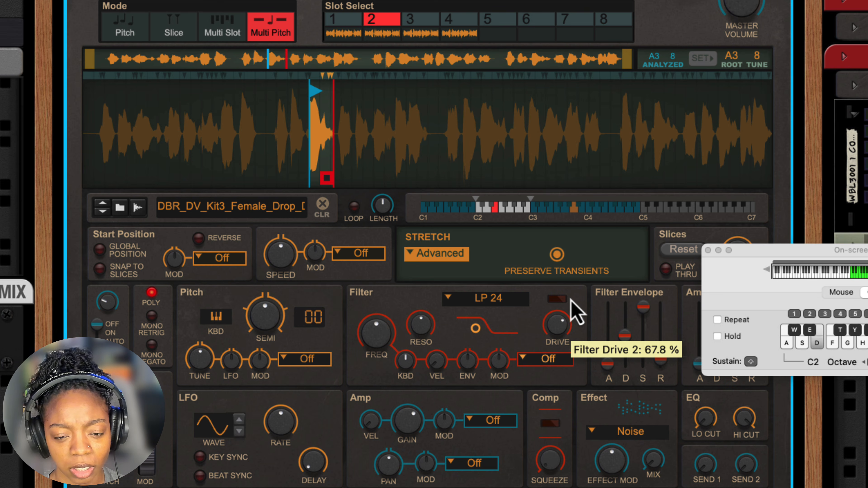
key(f)
key(g)
key(f)
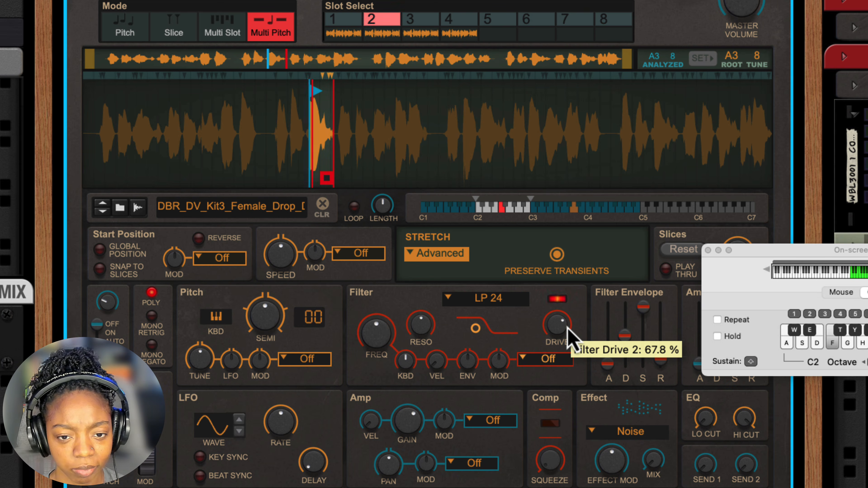
key(s)
Step: Change slot 2's effect to Scream with a 48.4 % mix and adjust the effect mod amount
click(597, 432)
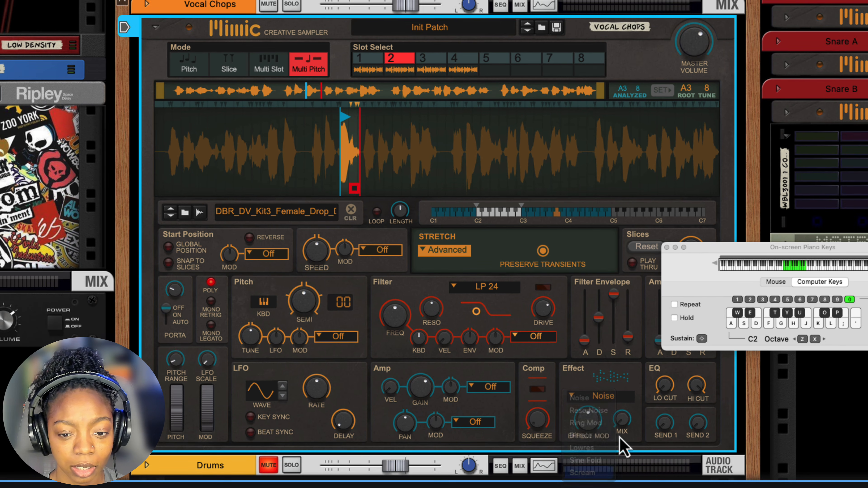
click(638, 487)
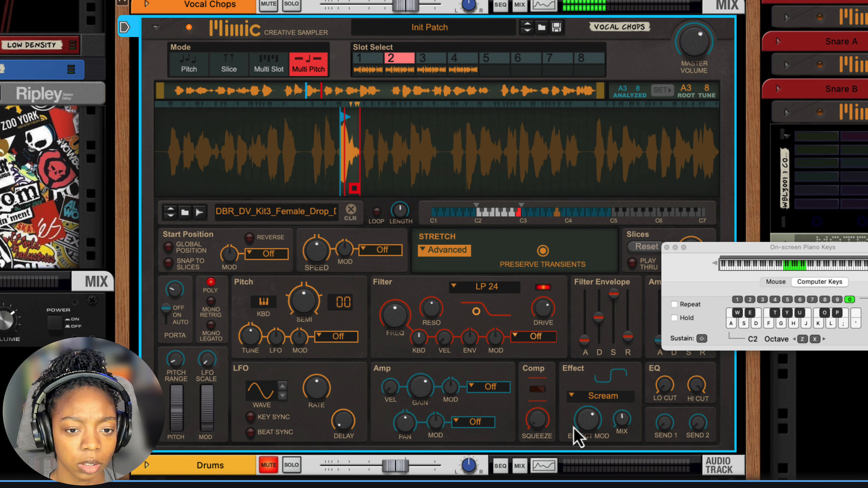
drag(690, 404, 678, 430)
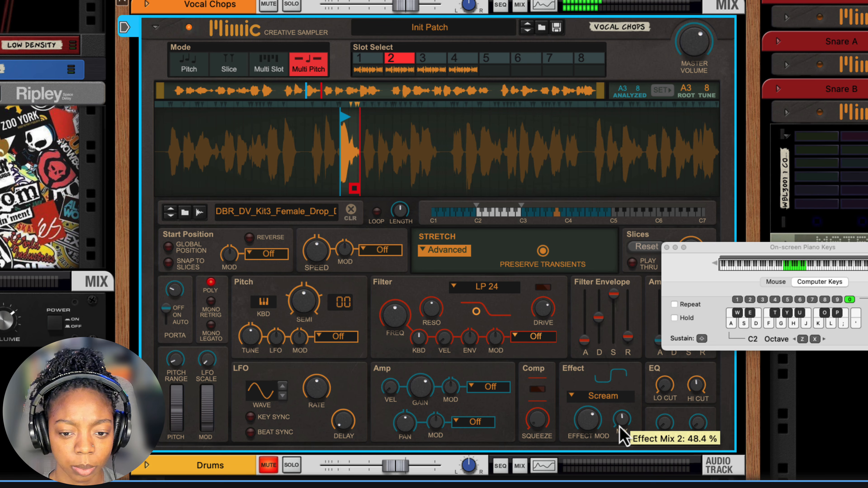
drag(593, 425, 592, 432)
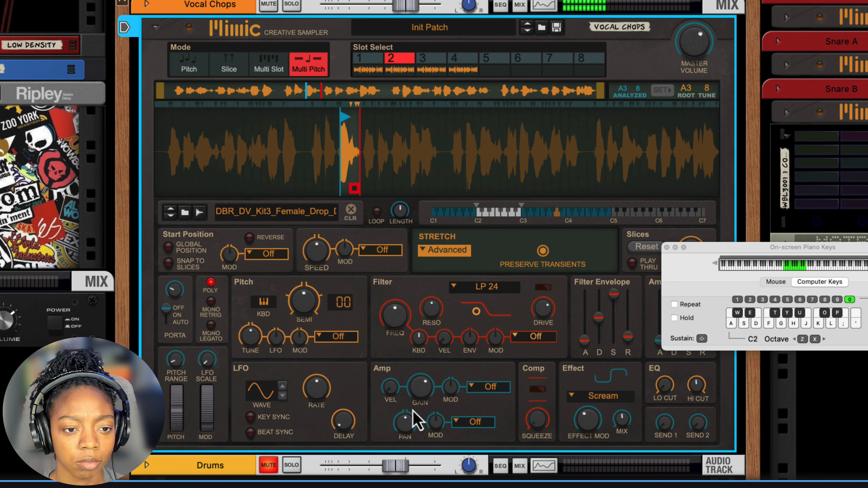
Step: Set slot 2's stretch speed to 56.3 % and its key mode to Mono Retrig, auditioning with low notes
drag(317, 251, 316, 288)
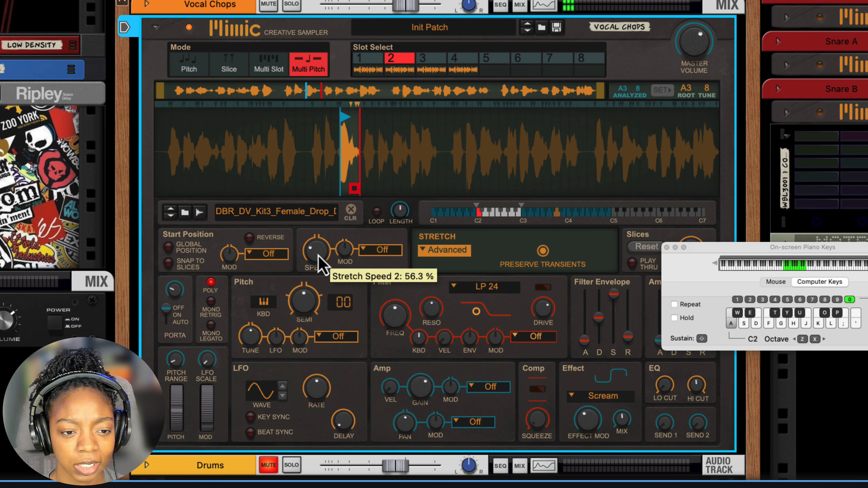
key(s)
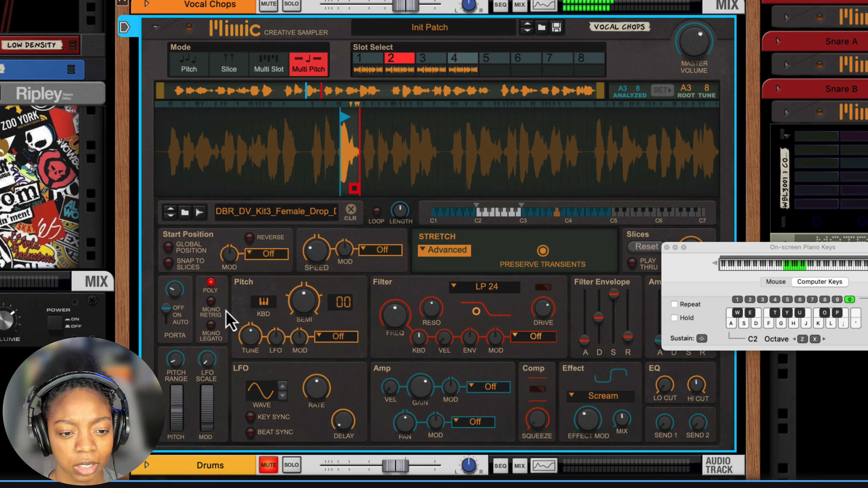
click(211, 301)
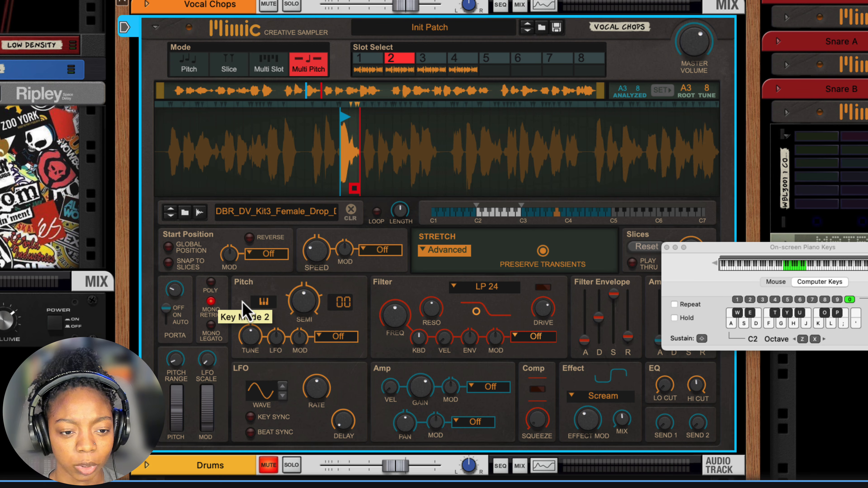
key(s)
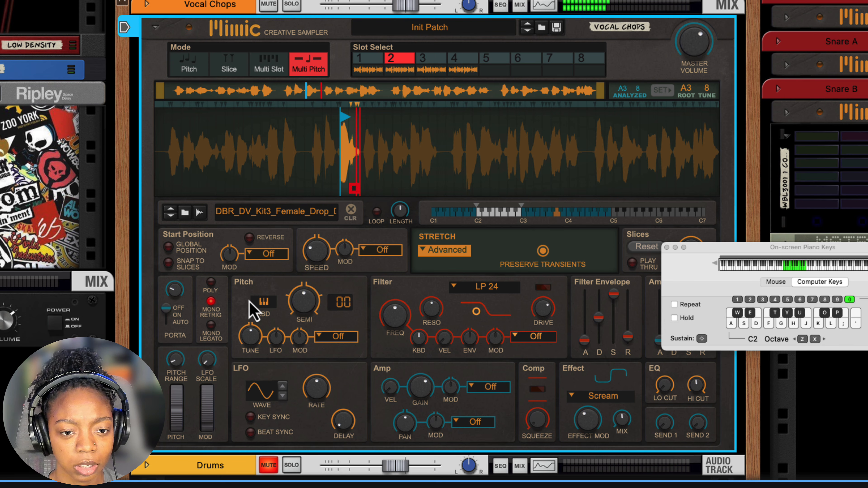
Step: Set slot 1 to Mono Retrig, pitch it up 12 semitones and set its stretch speed to 43.8 %, auditioning with C1-octave notes
click(375, 60)
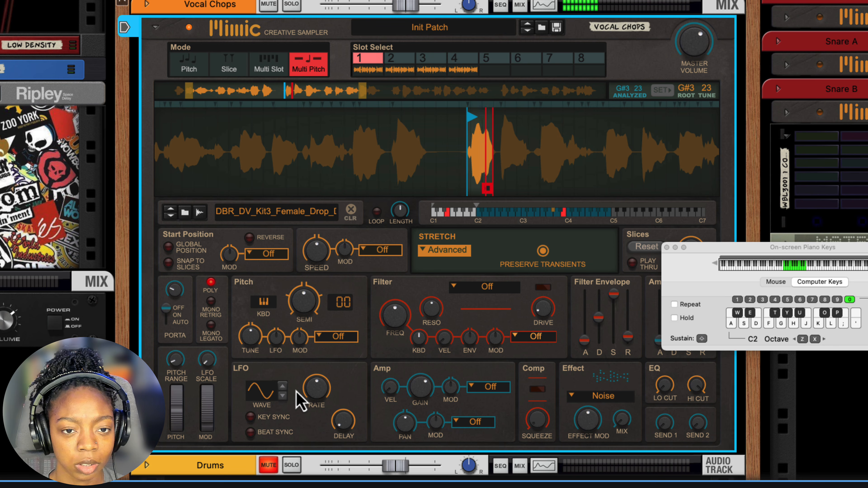
click(208, 306)
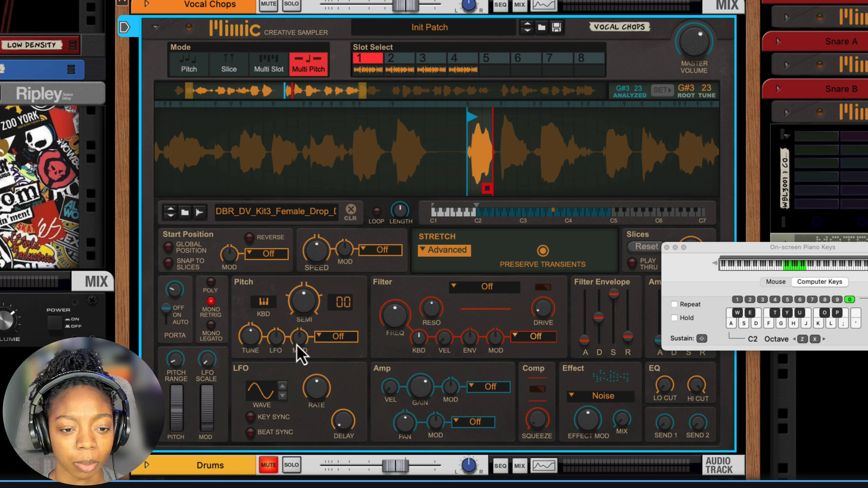
key(z)
drag(310, 319, 323, 261)
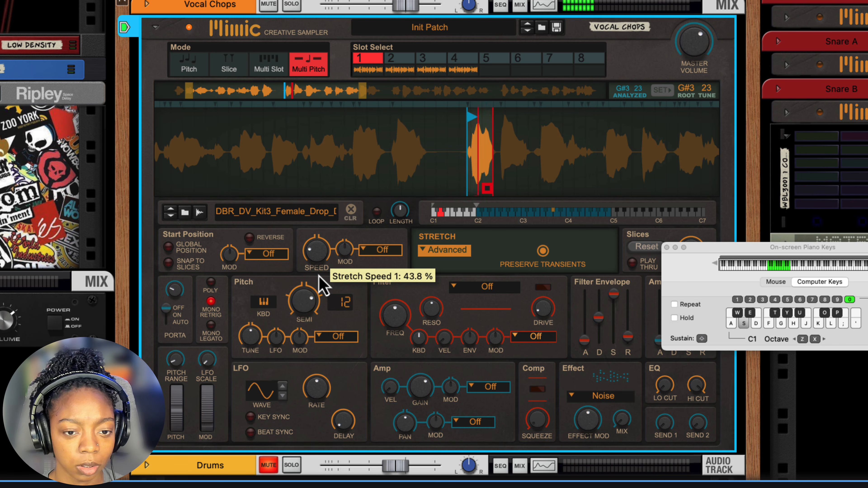
key(d)
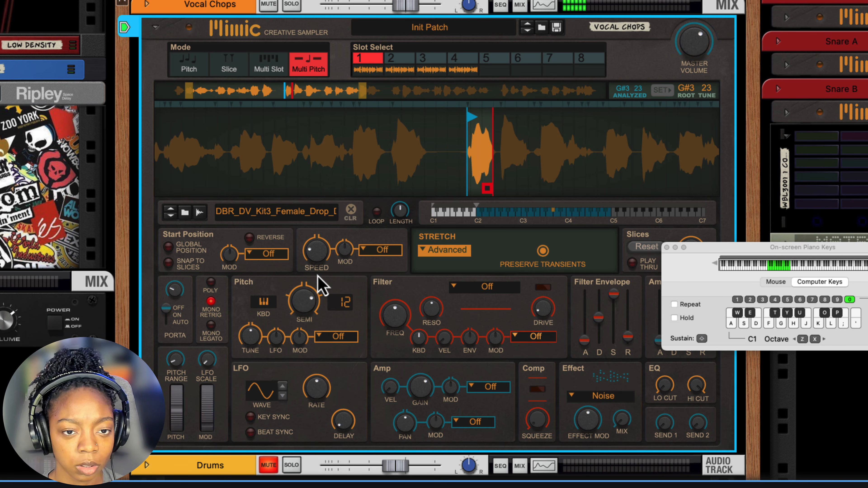
Step: Modulate slot 1's stretch speed with the LFO at 34.3 % and turn on beat sync for the LFO
click(369, 250)
click(378, 274)
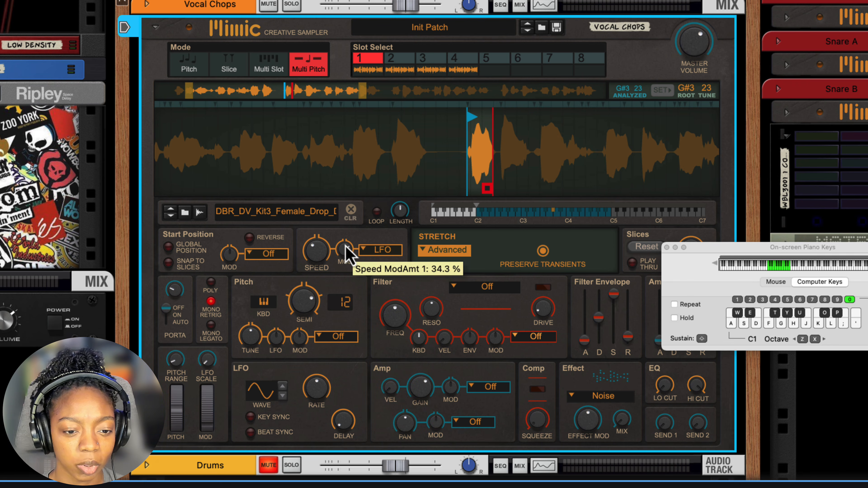
click(250, 432)
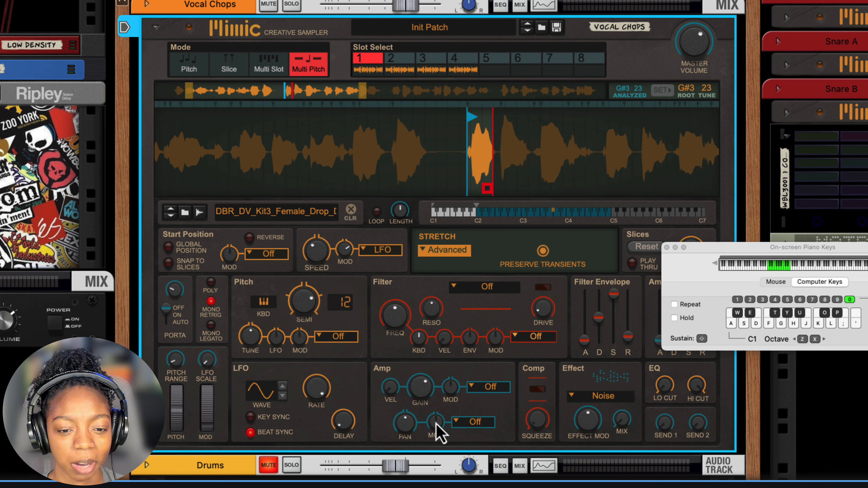
Step: Change slot 1's effect to Scream with a 57.8 % mix and adjust the effect mod amount
click(577, 396)
click(590, 473)
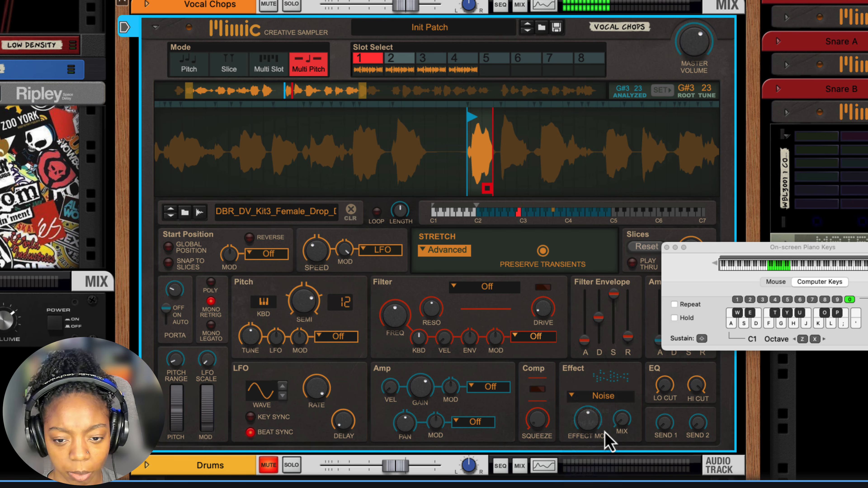
drag(631, 392, 632, 380)
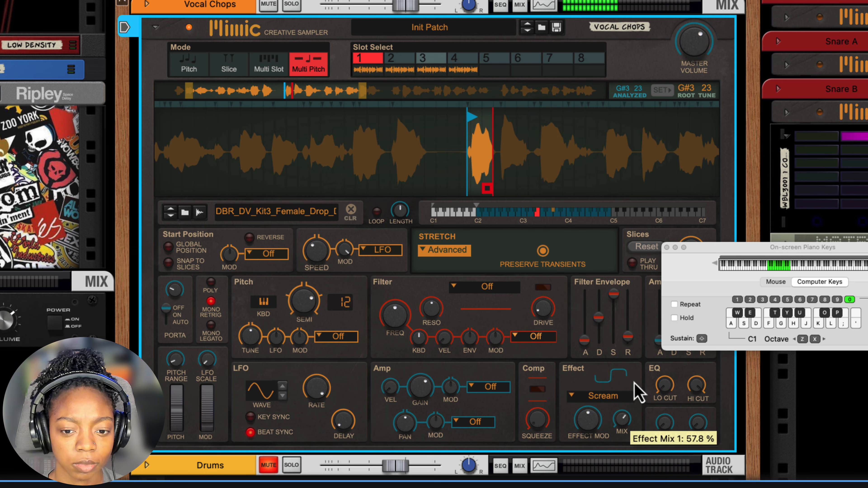
drag(596, 423, 596, 419)
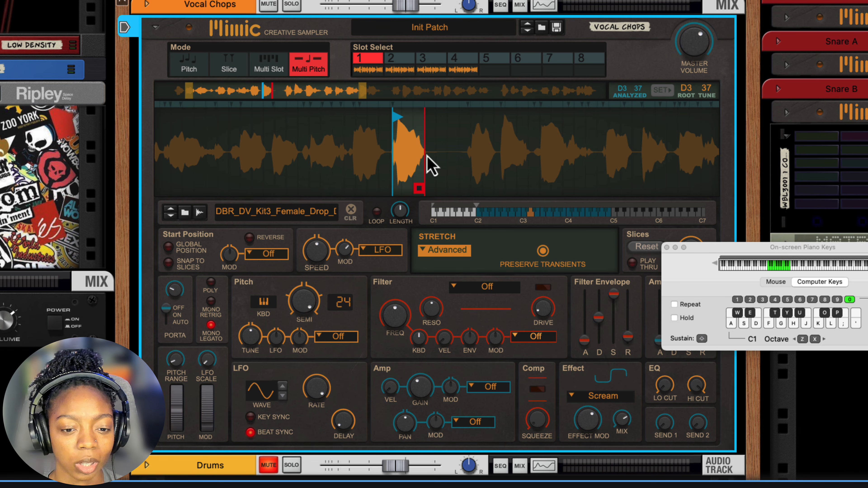
Step: Play several notes in slot 1's C1 octave to audition the reworked vocal chop
key(a)
key(d)
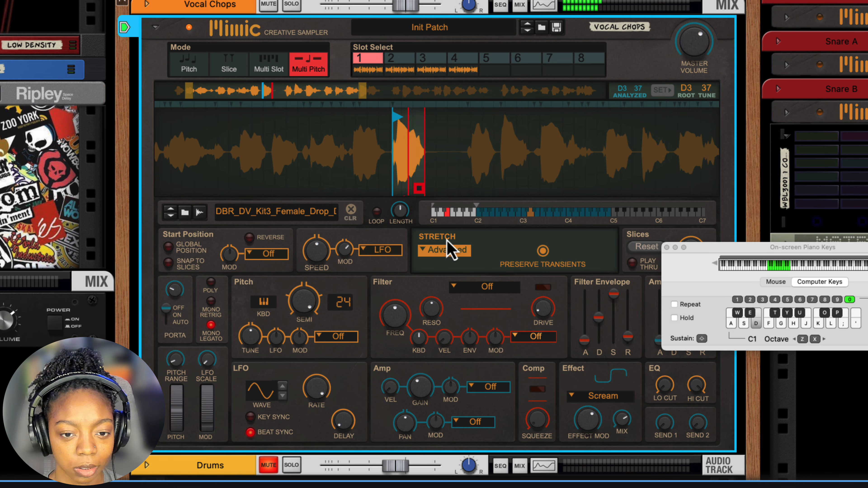
key(f)
key(a)
key(d)
key(s)
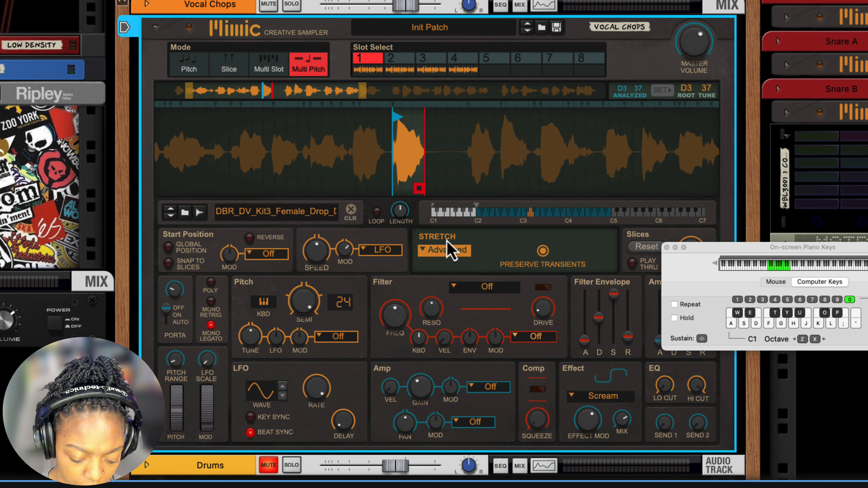
key(space)
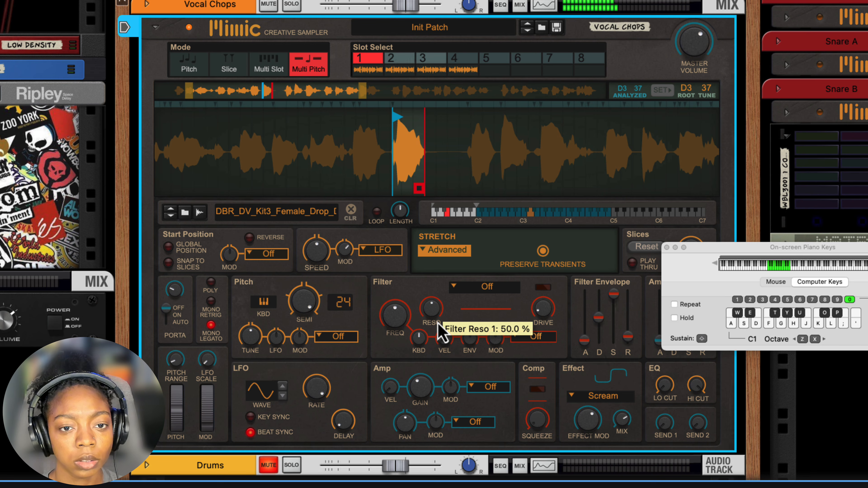
Step: Select slot 2 and play a few notes to audition its vocal chop
click(404, 70)
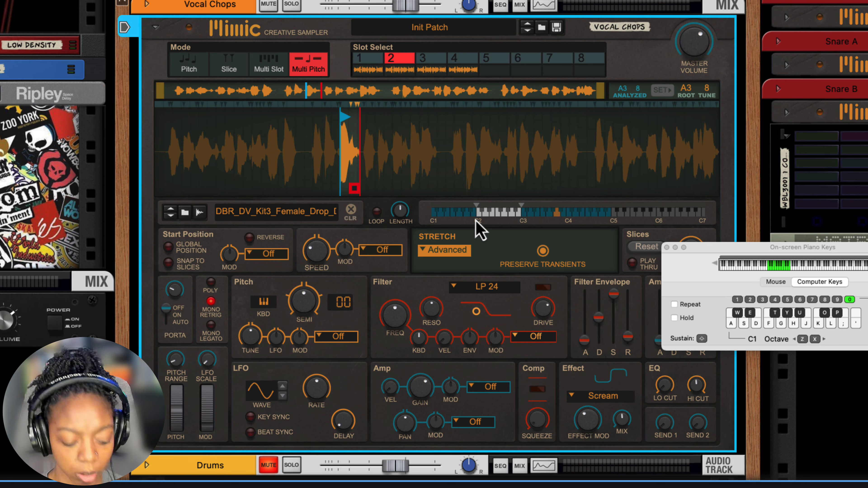
key(a)
key(d)
key(f)
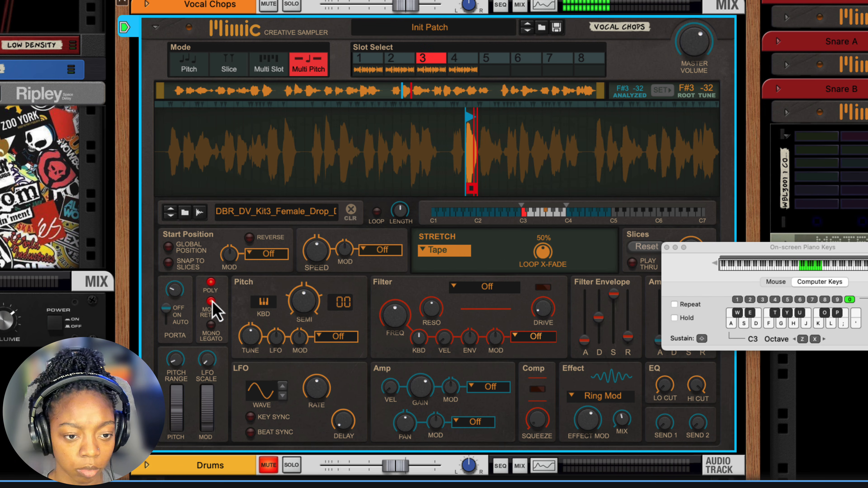
Step: Set slot 3's key mode to Mono Retrig
click(211, 301)
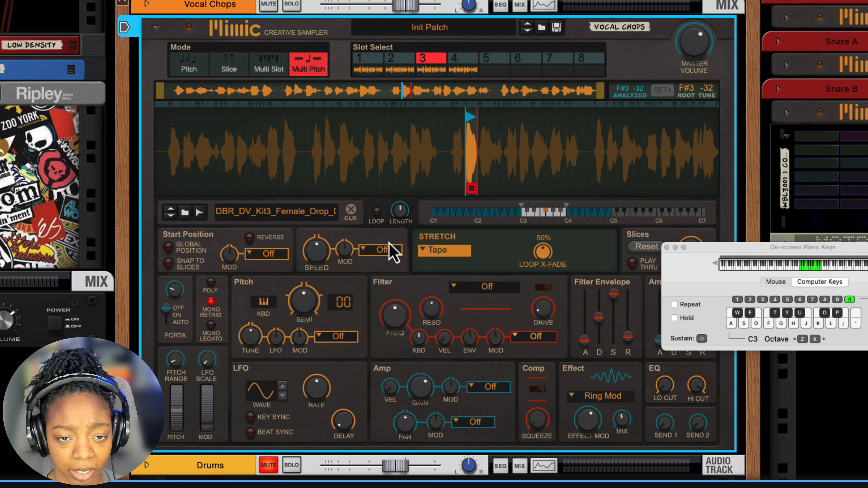
key(space)
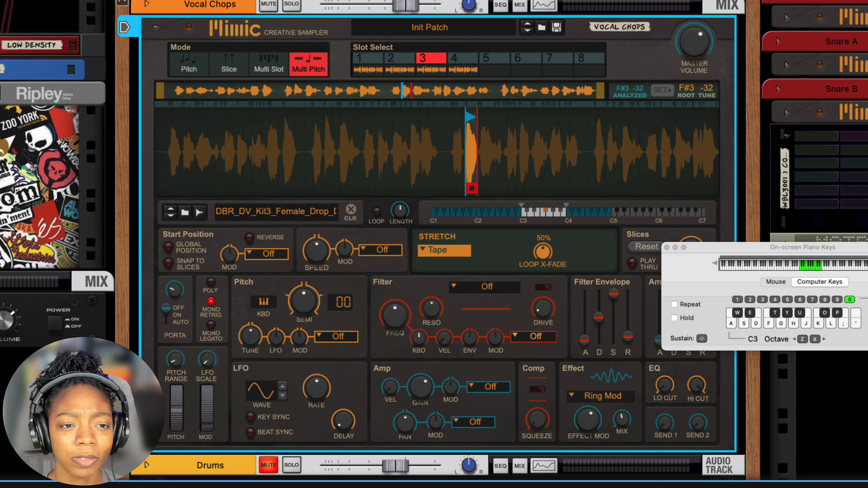
Step: Enable FX sends 1, 2 and 4 on the Vocal Chops mixer channel and set the FX4 send level to -30.52 dB
key(F5)
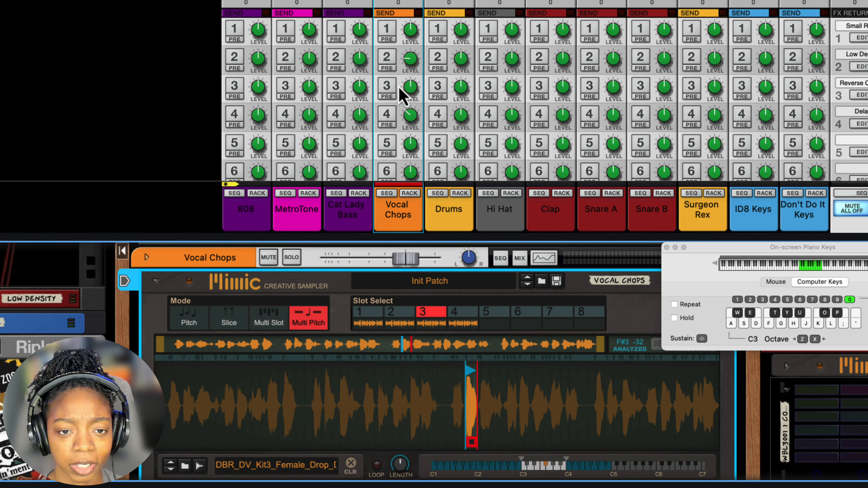
click(385, 31)
click(384, 33)
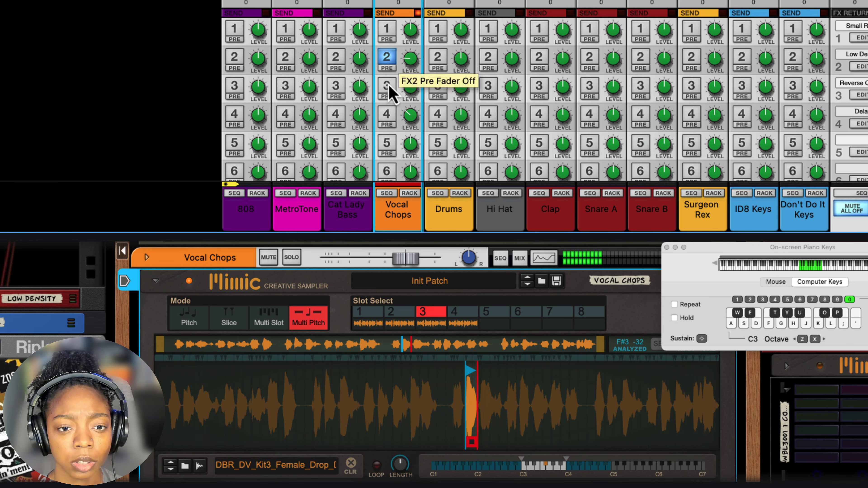
click(388, 117)
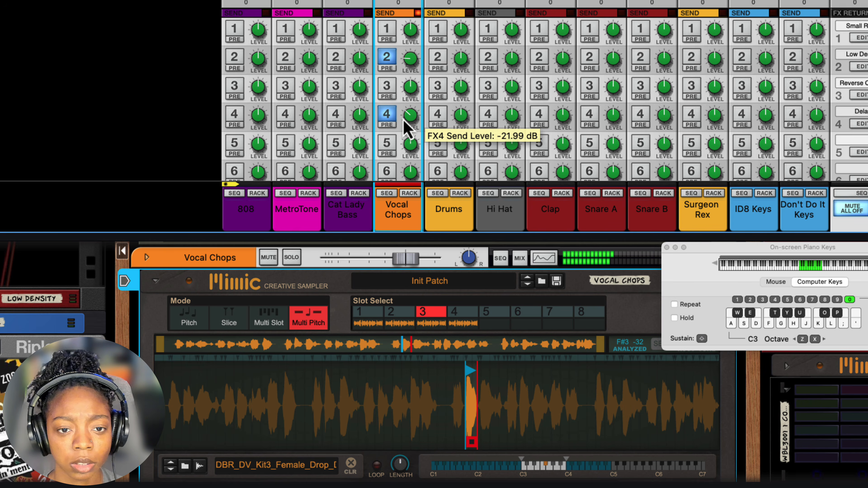
drag(412, 131, 411, 137)
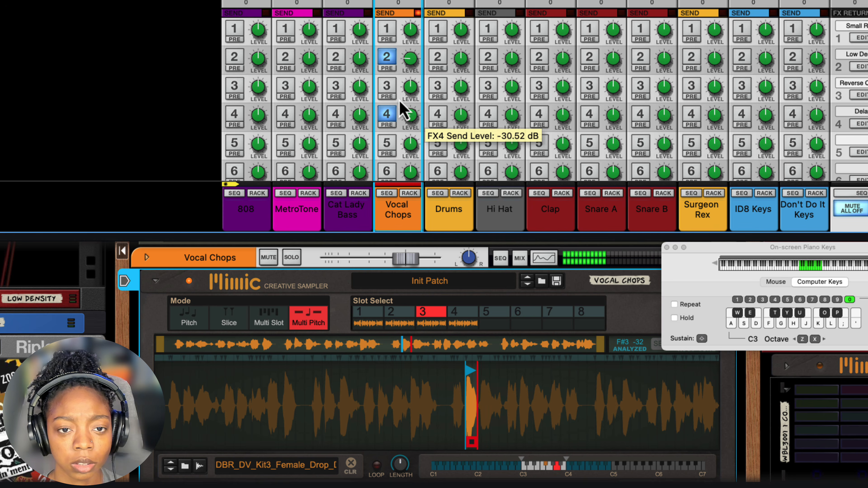
click(387, 31)
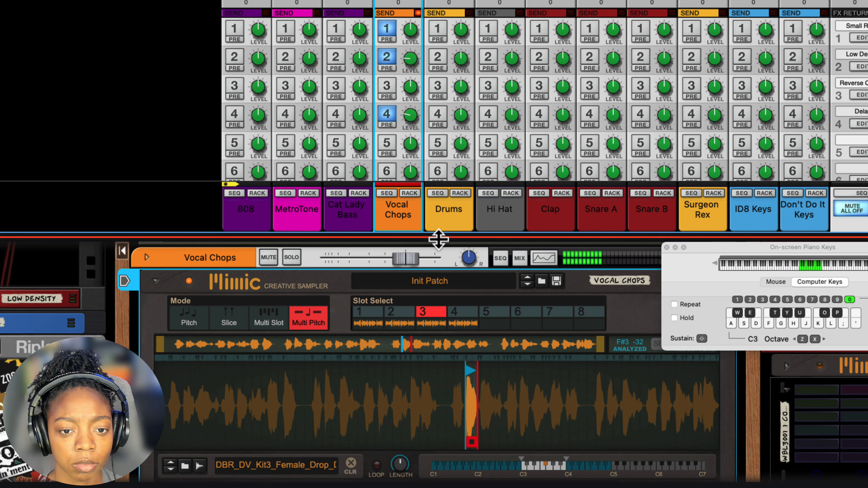
Step: Unmute the Drums track and add a Sweeper with the Bubbly Stereo Filter patch to the Vocal Chops insert effects
drag(439, 240, 438, 2)
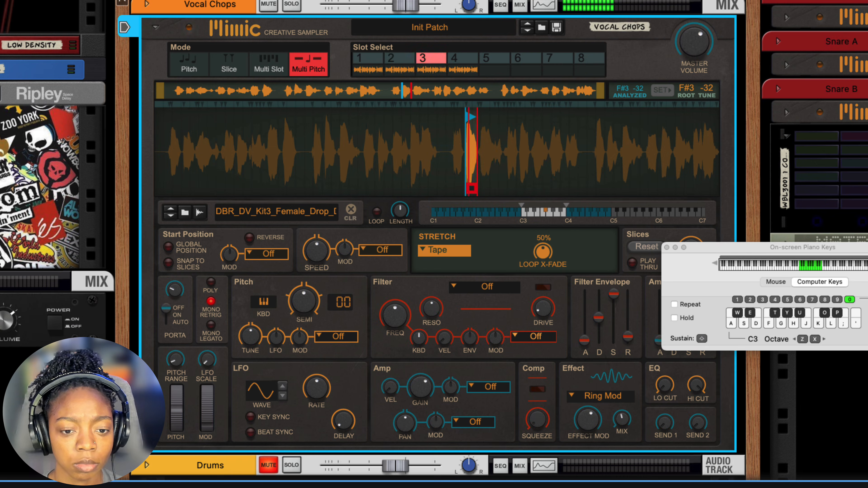
click(268, 467)
scroll(330, 93, up, 3)
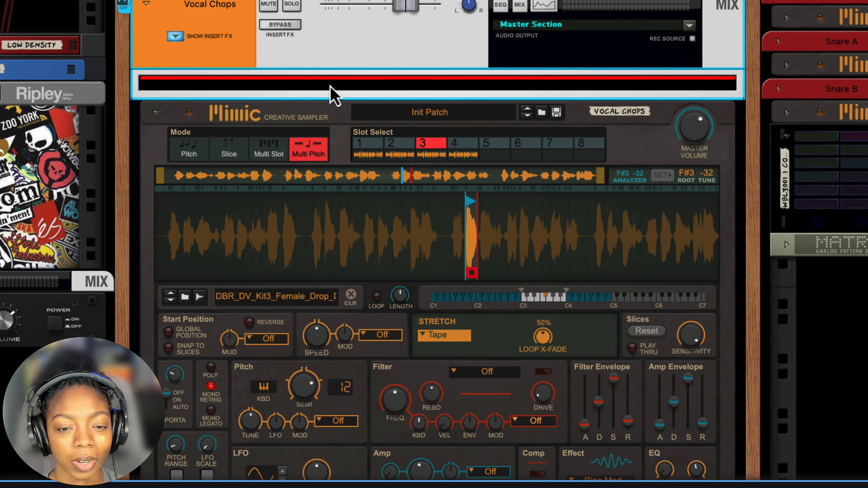
right_click(330, 86)
mouse_move(399, 277)
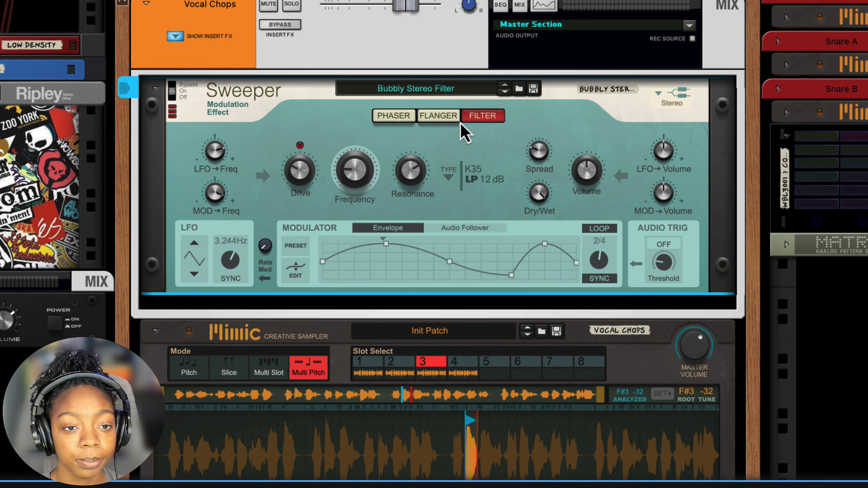
Step: Add a Quartet with the Thick FFT patch below the Sweeper, lower its dry/wet and set the FFT depth to 31.3 %
key(space)
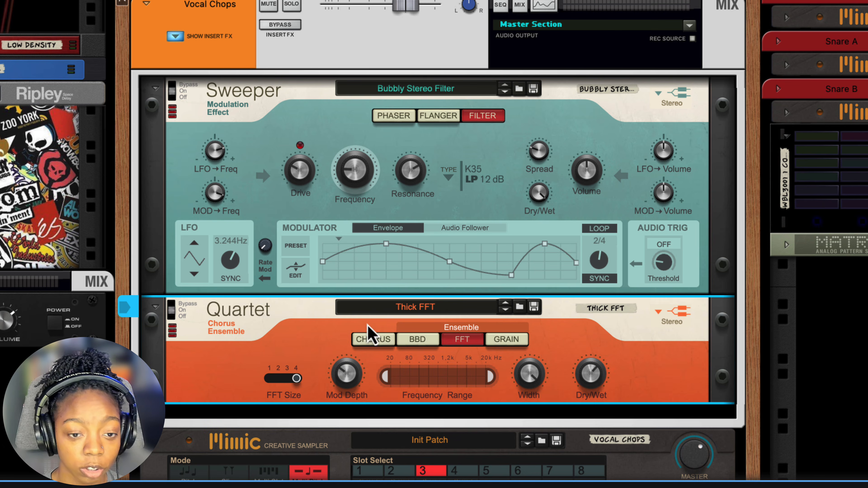
key(space)
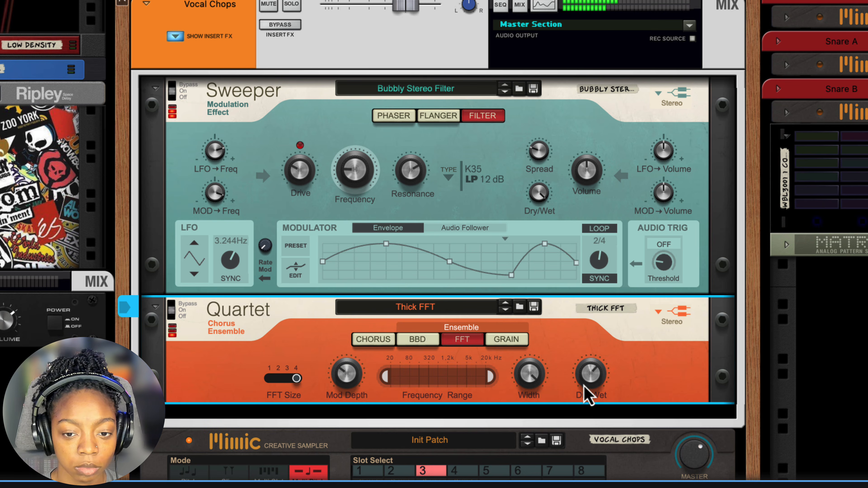
mouse_move(584, 385)
mouse_down()
mouse_move(580, 430)
mouse_move(576, 396)
mouse_up()
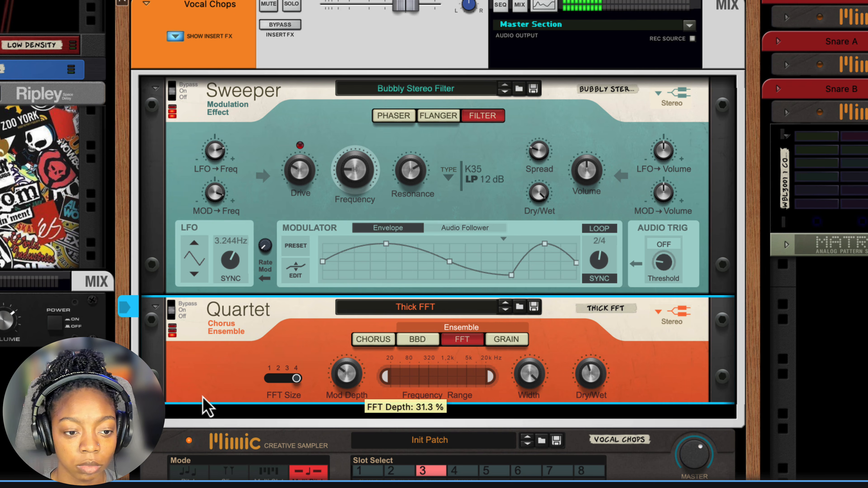
click(93, 408)
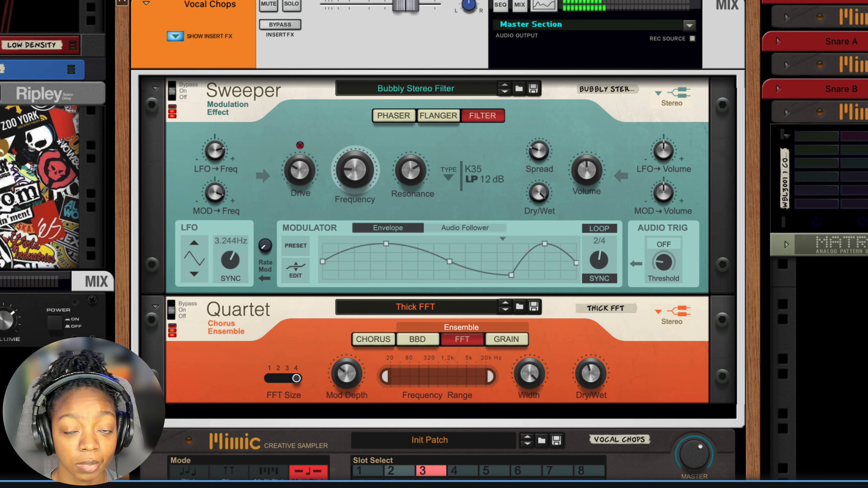